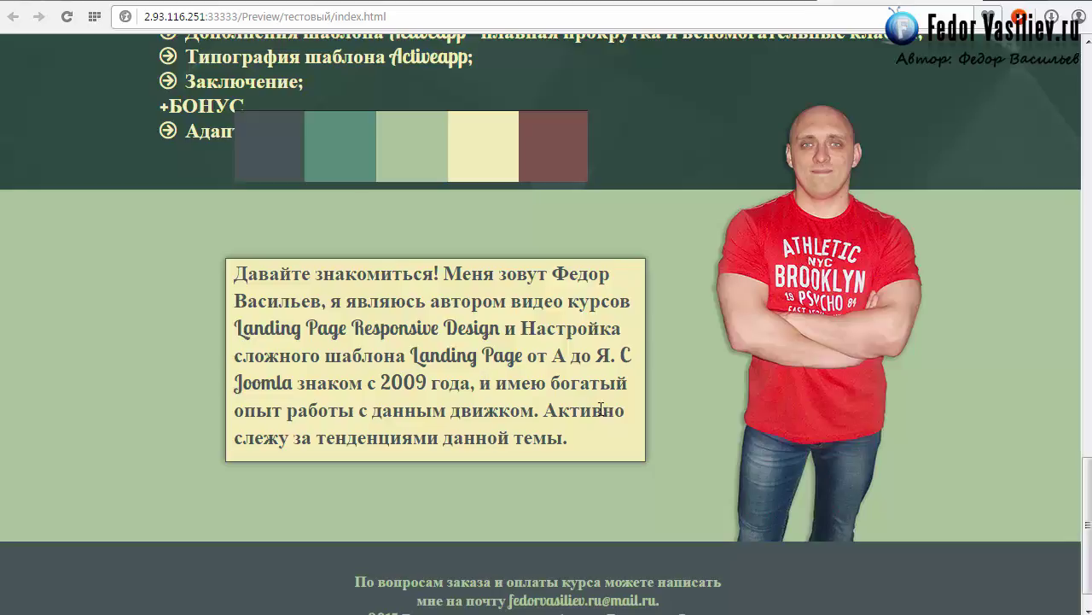
- Examine the lesson list and its neighbouring blocks in the browser preview of the landing page
{"action": "left_click", "coordinate": [1088, 525]}
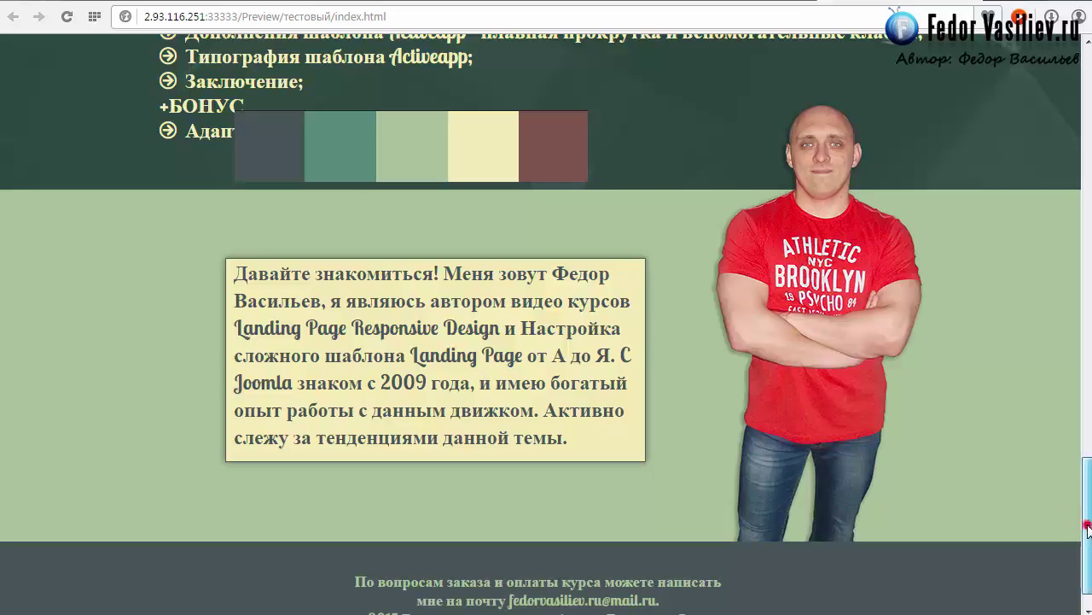
{"action": "left_click_drag", "start_coordinate": [1087, 525], "coordinate": [1066, 316]}
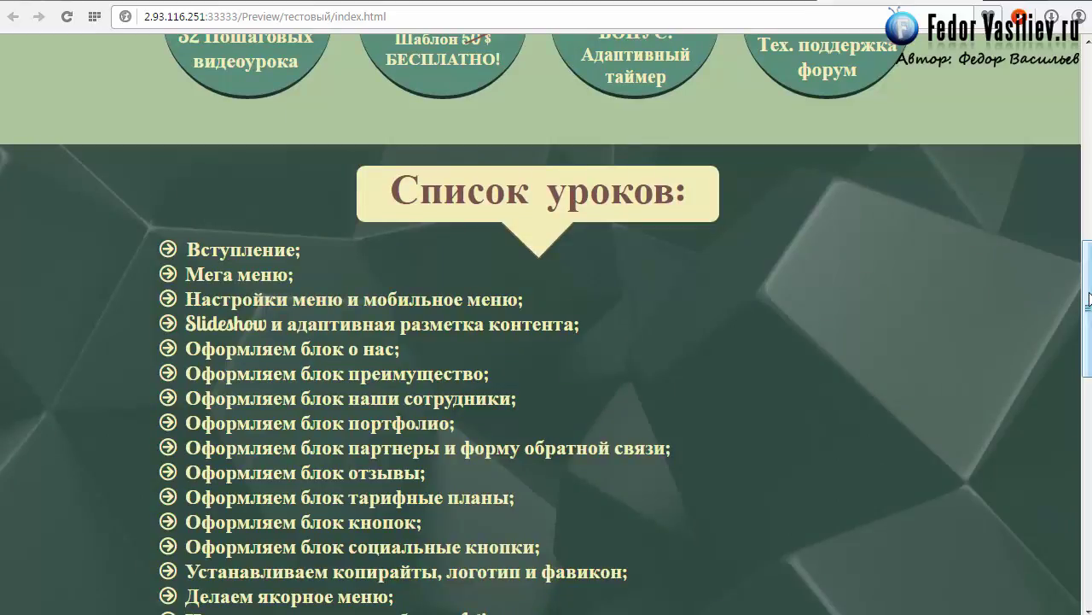
{"action": "left_click_drag", "start_coordinate": [1089, 299], "coordinate": [1071, 324]}
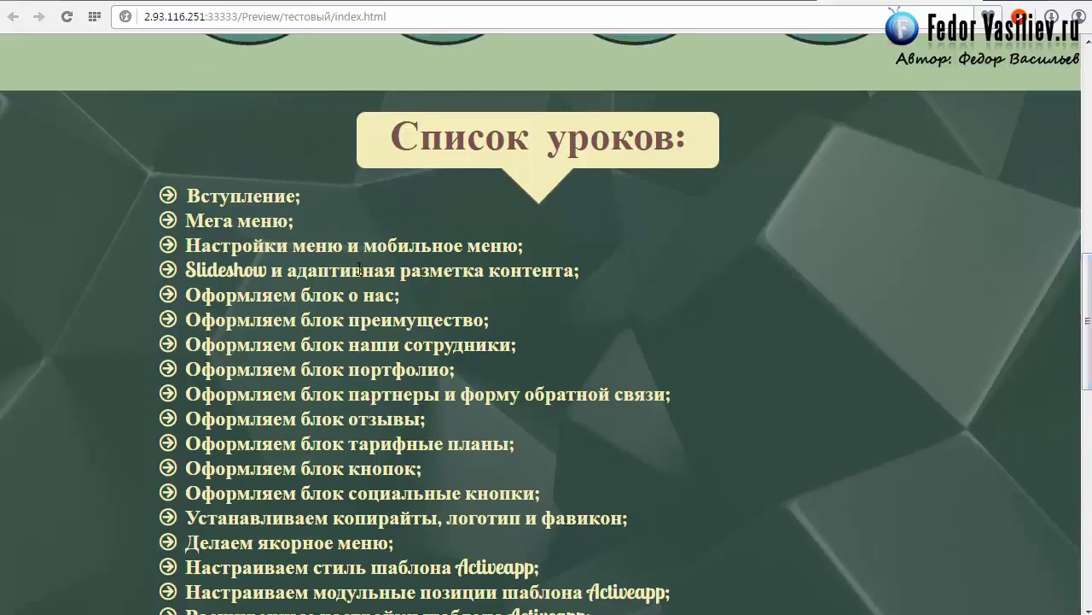
{"action": "scroll", "coordinate": [247, 218], "scroll_direction": "down", "scroll_amount": 5}
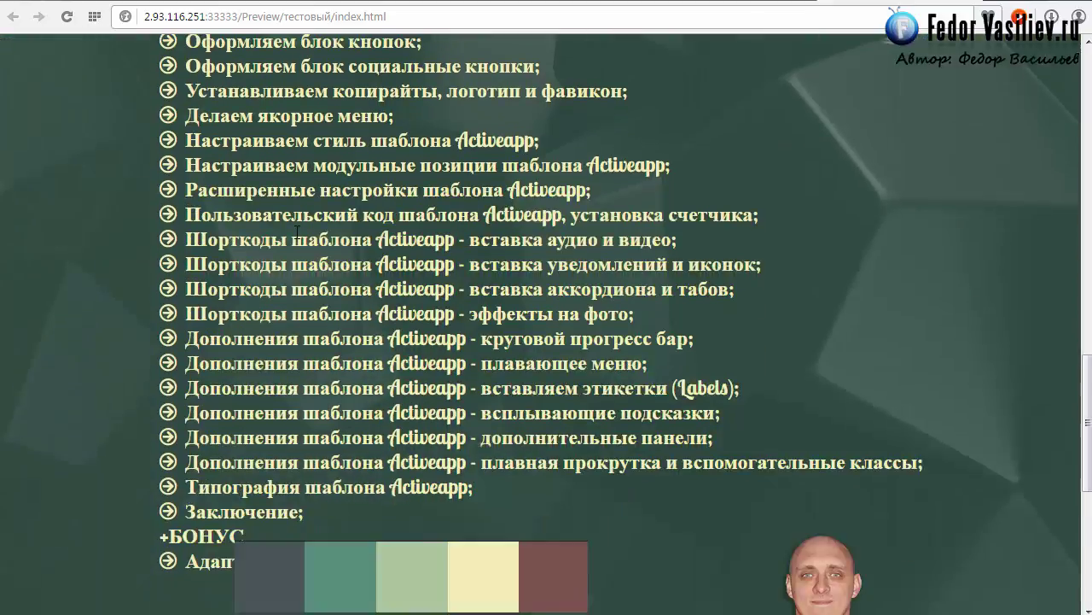
{"action": "scroll", "coordinate": [457, 410], "scroll_direction": "up", "scroll_amount": 4}
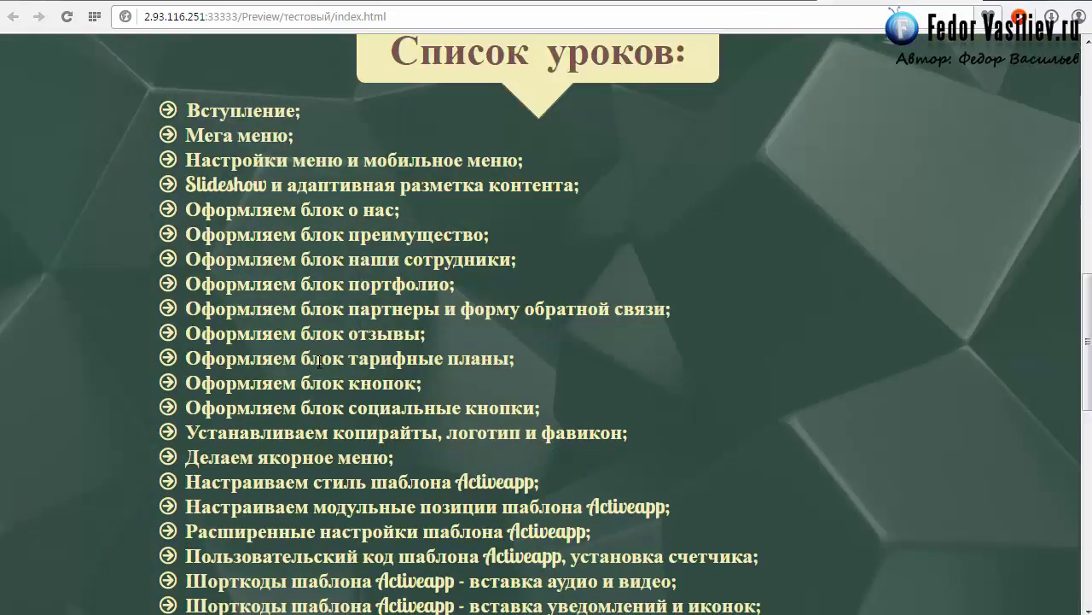
{"action": "scroll", "coordinate": [185, 172], "scroll_direction": "up", "scroll_amount": 1}
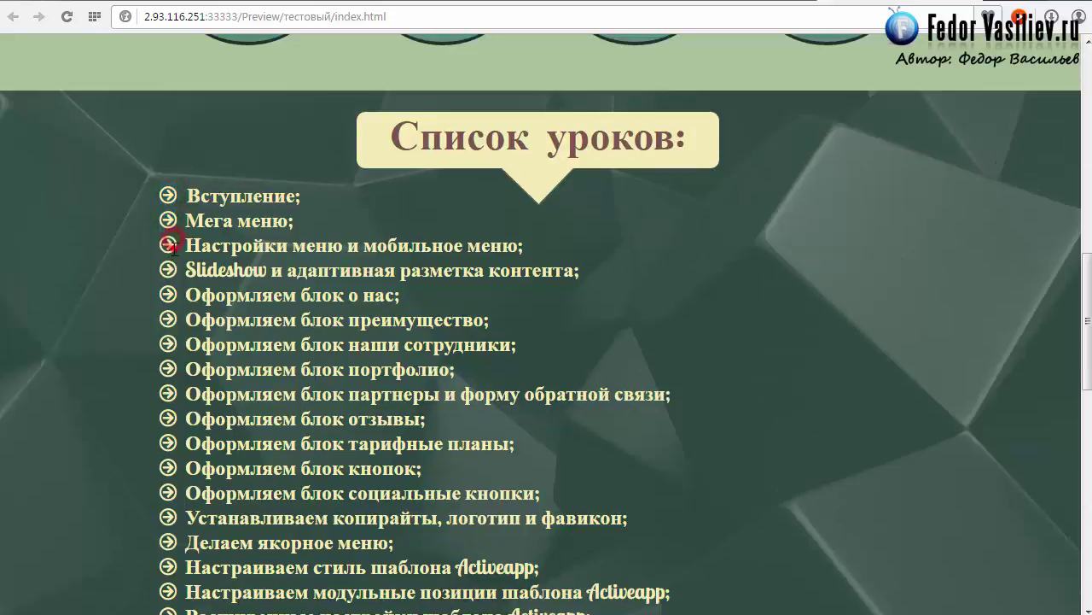
{"action": "scroll", "coordinate": [195, 297], "scroll_direction": "up", "scroll_amount": 2}
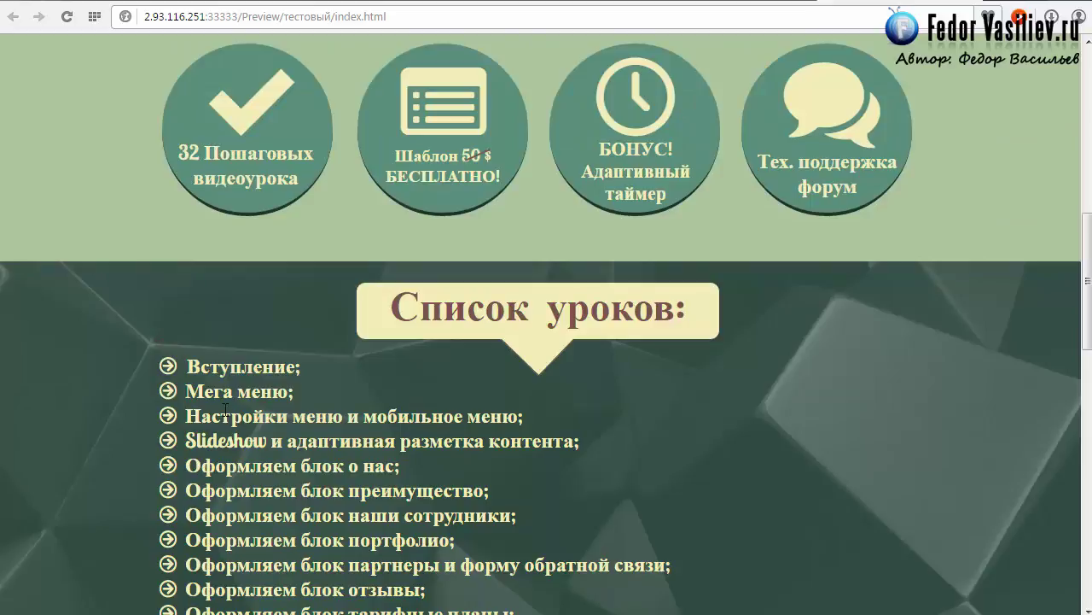
{"action": "scroll", "coordinate": [217, 411], "scroll_direction": "down", "scroll_amount": 3}
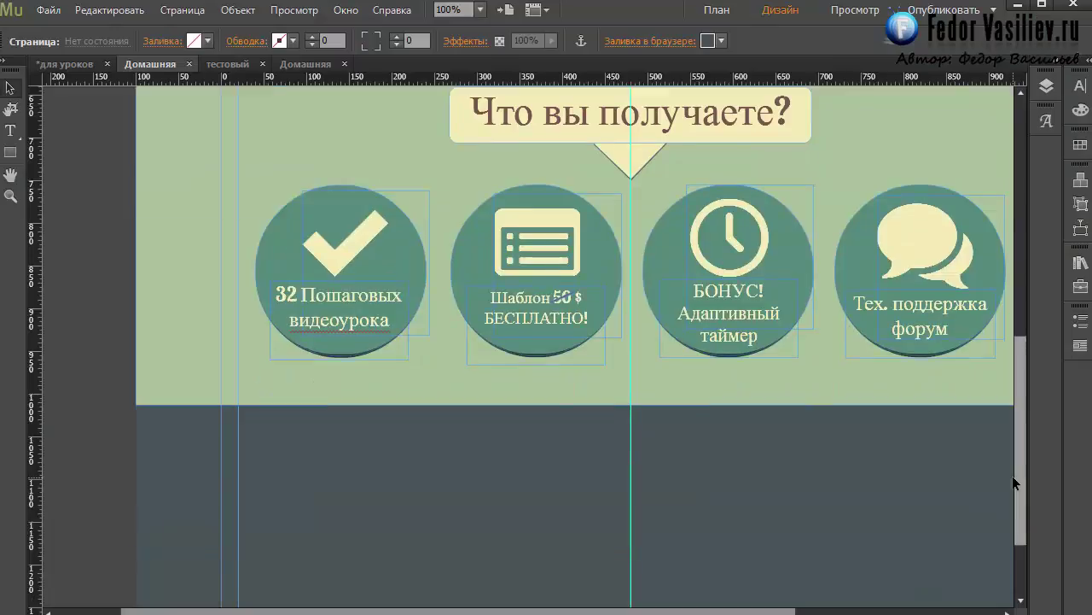
- In Adobe Muse, lower the bottom guide of the Домашняя page to a page height of about 1350
{"action": "left_click_drag", "start_coordinate": [1012, 475], "coordinate": [1018, 540]}
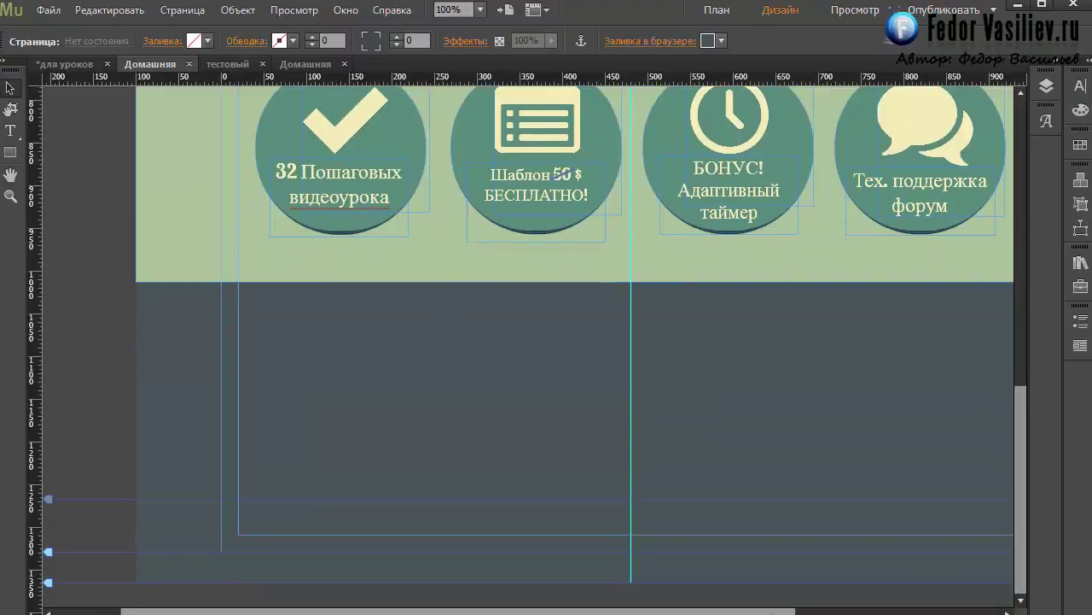
{"action": "left_click_drag", "start_coordinate": [755, 612], "coordinate": [772, 611]}
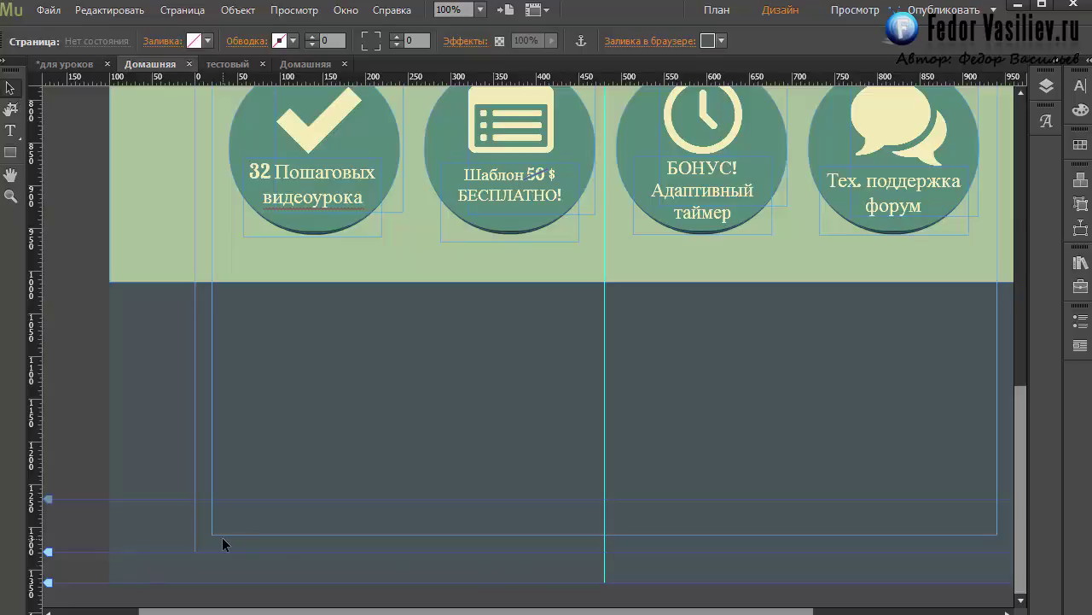
{"action": "left_click", "coordinate": [49, 557]}
{"action": "left_click_drag", "start_coordinate": [50, 556], "coordinate": [50, 570]}
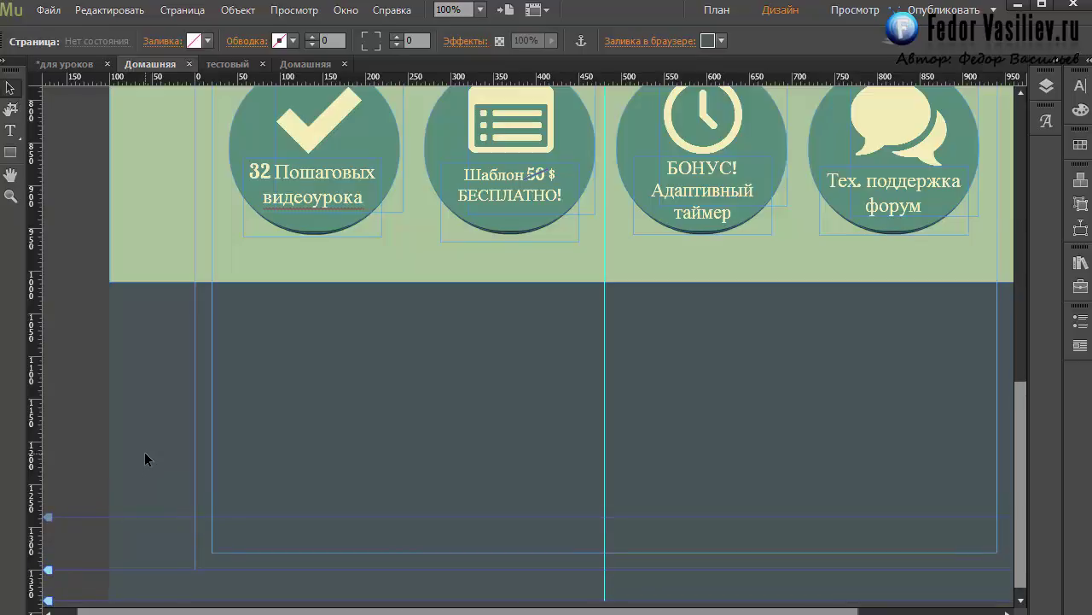
- Set the minimum height of the Домашняя page to 1356 in its page properties
{"action": "right_click", "coordinate": [146, 455]}
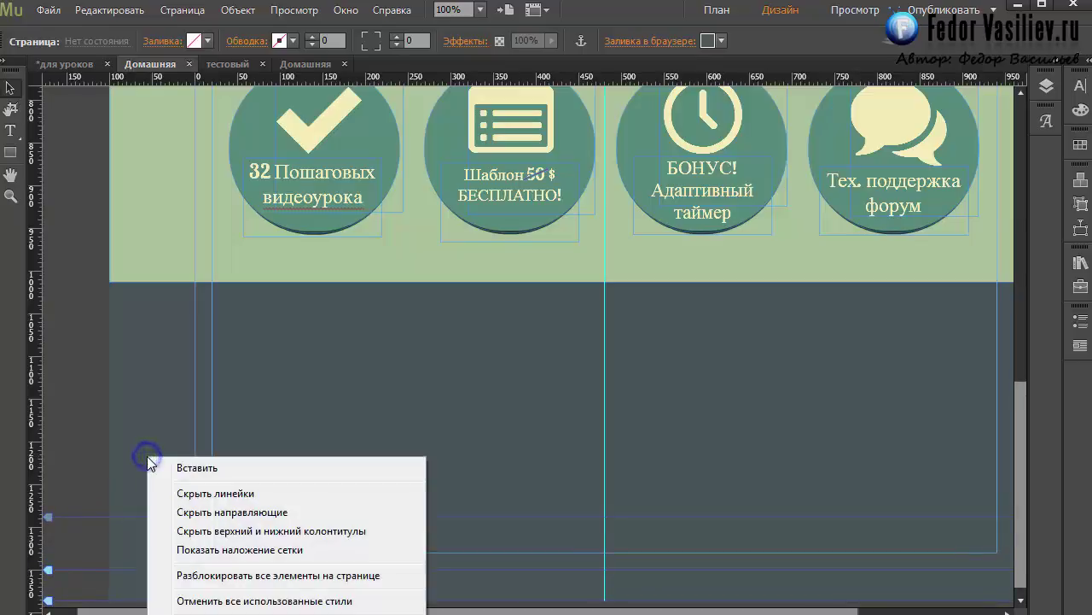
{"action": "right_click", "coordinate": [135, 419]}
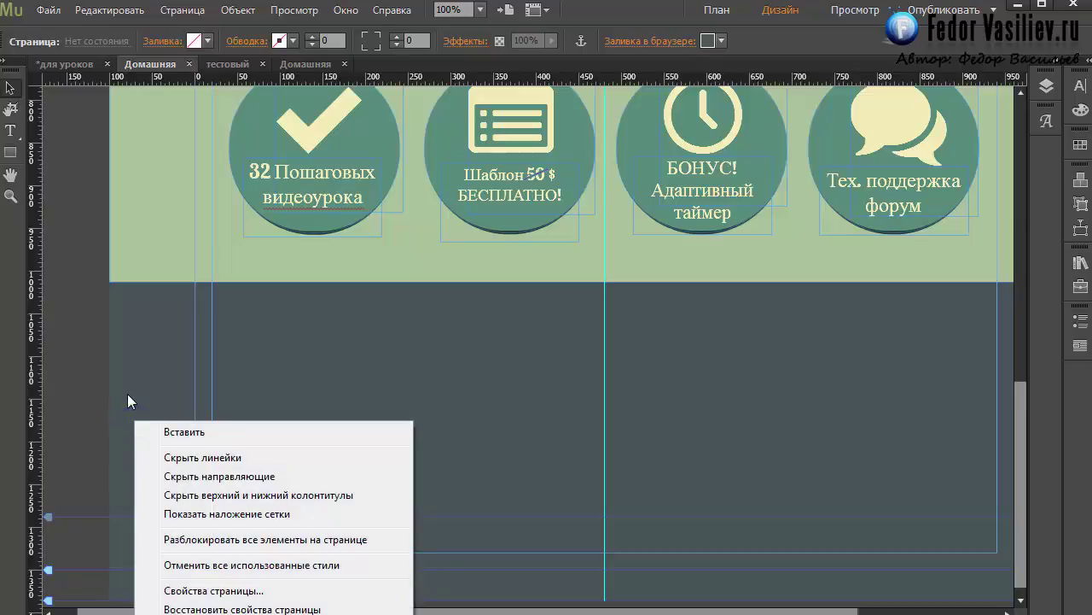
{"action": "left_click", "coordinate": [188, 591]}
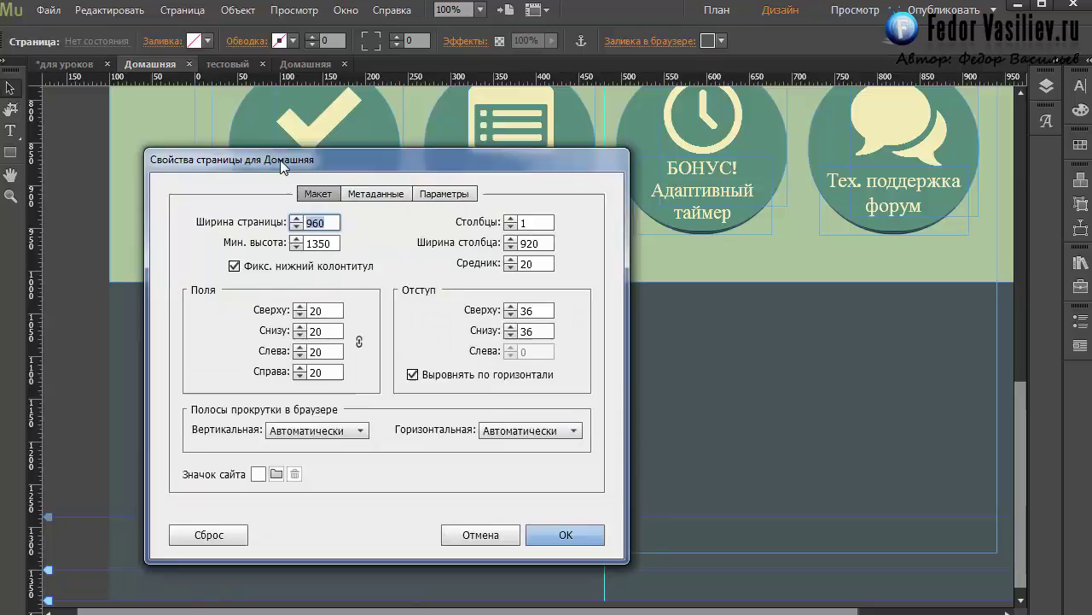
{"action": "left_click_drag", "start_coordinate": [280, 160], "coordinate": [508, 165]}
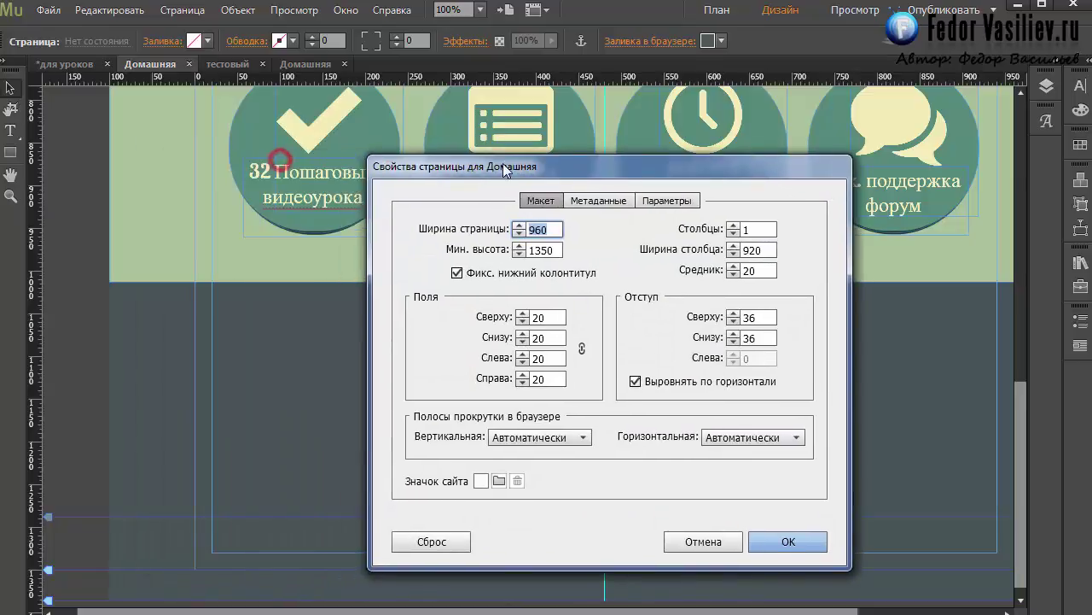
{"action": "left_click", "coordinate": [537, 246]}
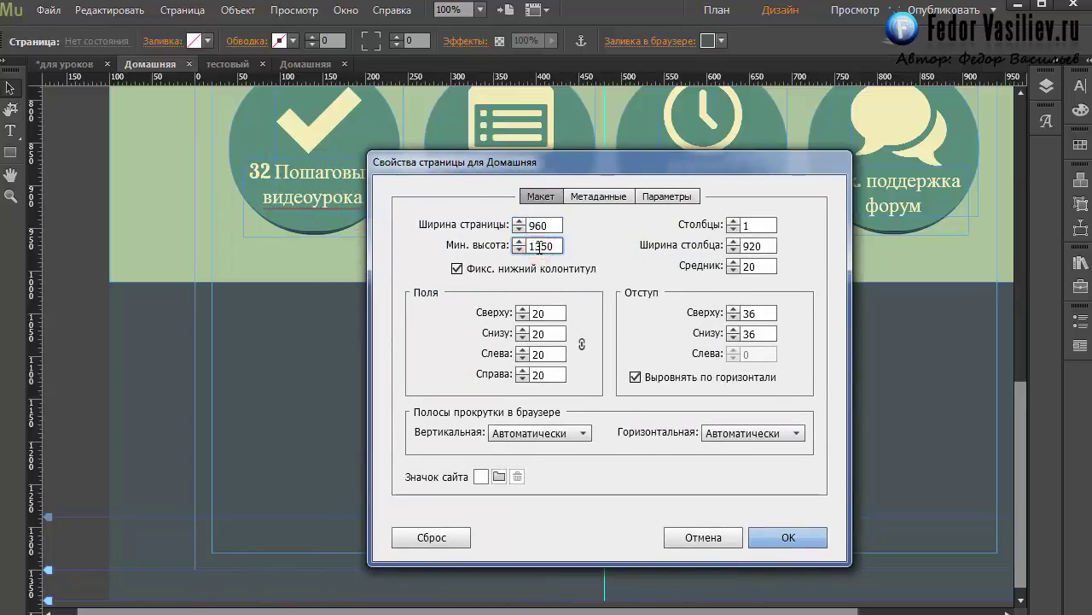
{"action": "left_click", "coordinate": [519, 241]}
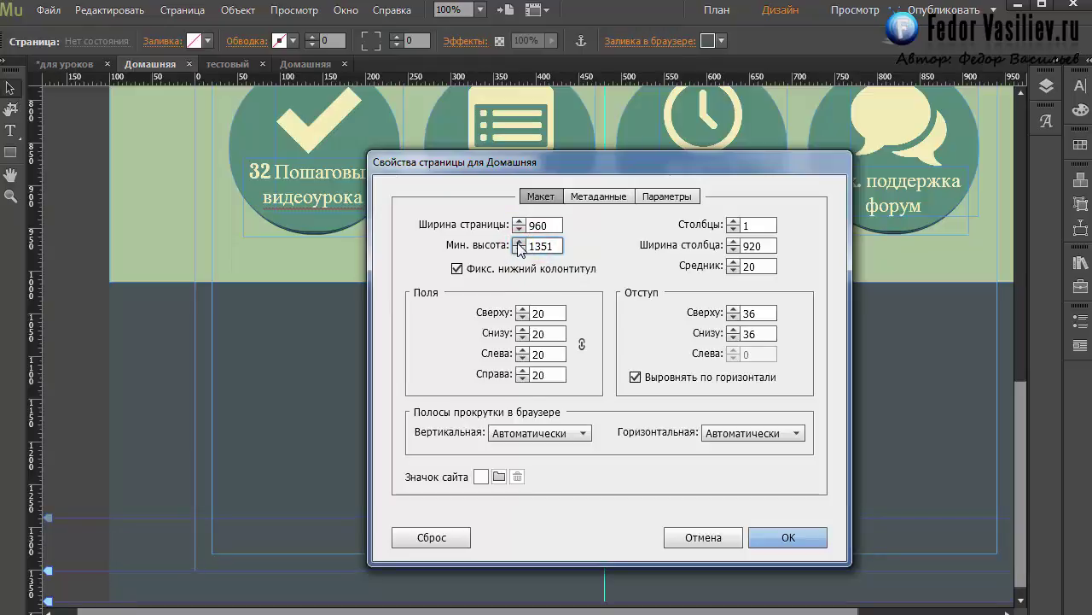
{"action": "left_click", "coordinate": [519, 244]}
{"action": "left_click", "coordinate": [519, 242]}
{"action": "left_click", "coordinate": [519, 243]}
{"action": "left_click", "coordinate": [519, 242]}
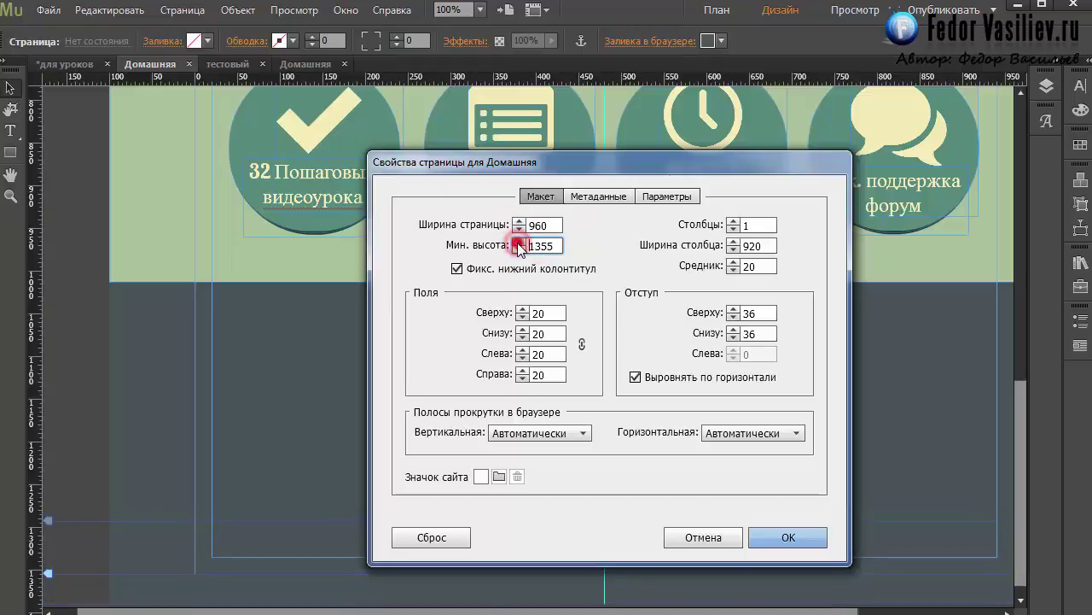
{"action": "left_click", "coordinate": [519, 242]}
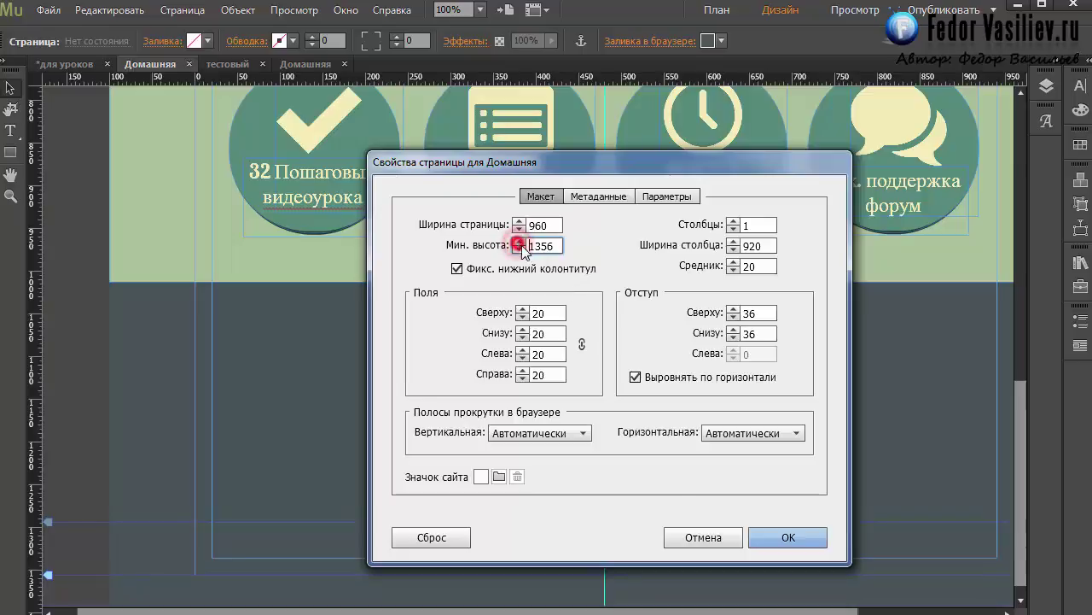
{"action": "left_click", "coordinate": [785, 538]}
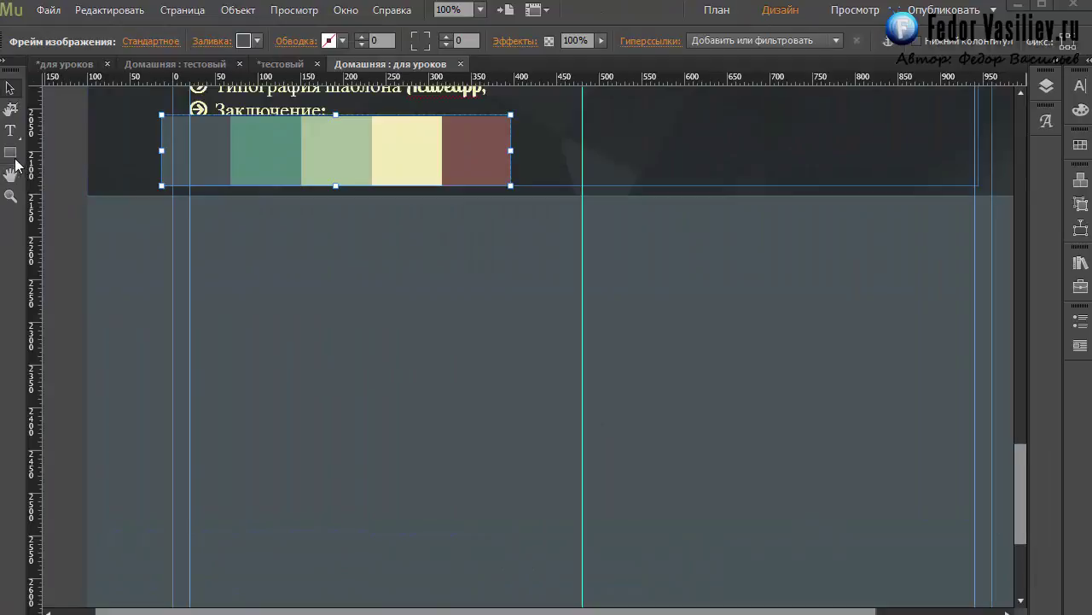
- Draw a full-width rectangle about 405 pixels high directly below the lesson list section
{"action": "left_click", "coordinate": [10, 152]}
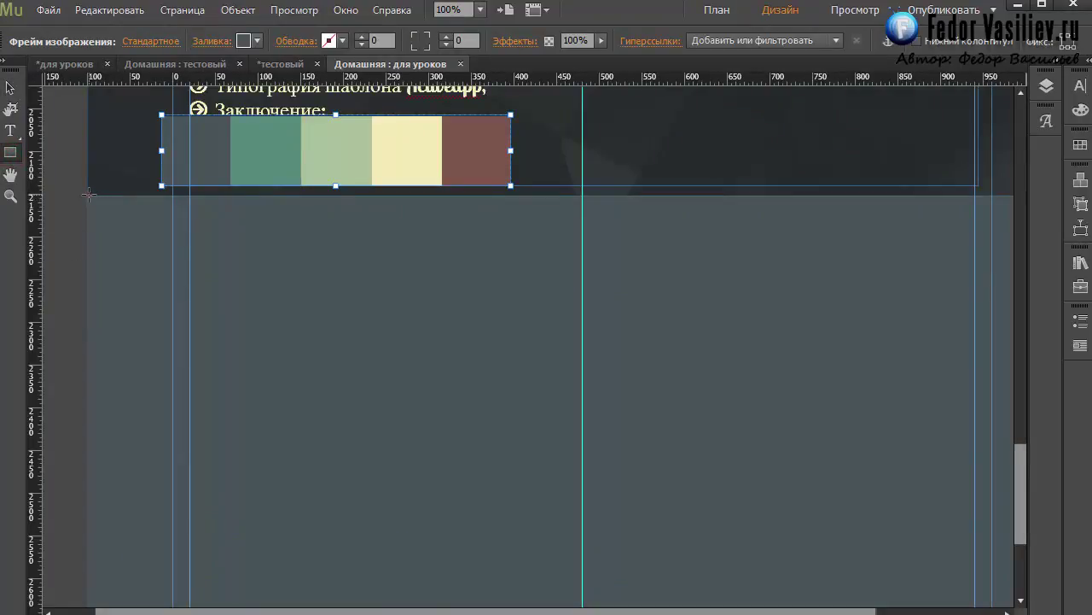
{"action": "left_click_drag", "start_coordinate": [88, 196], "coordinate": [971, 541]}
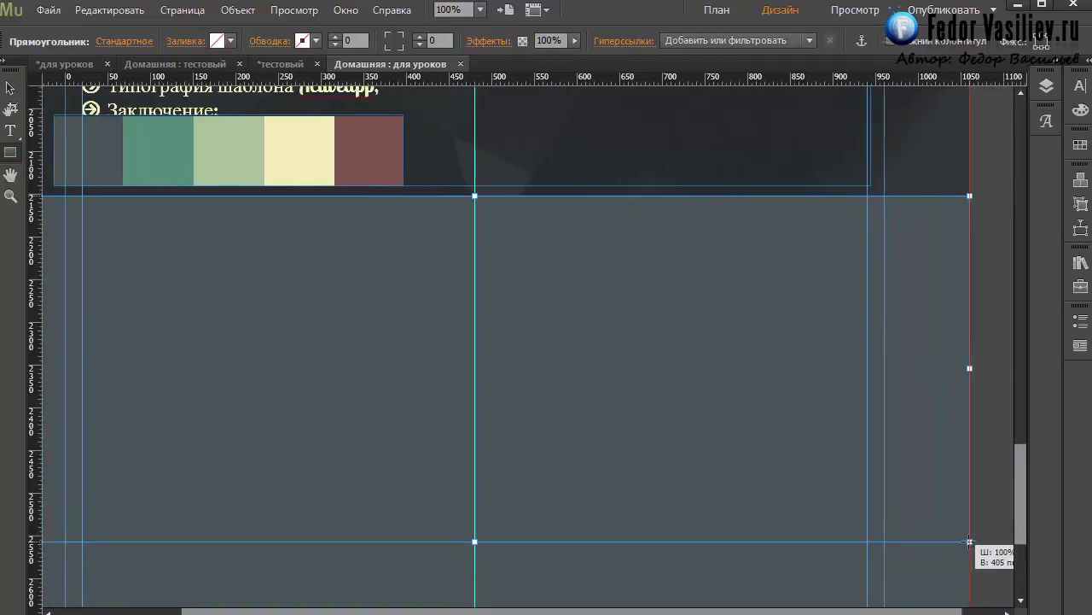
{"action": "left_click_drag", "start_coordinate": [969, 541], "coordinate": [970, 541]}
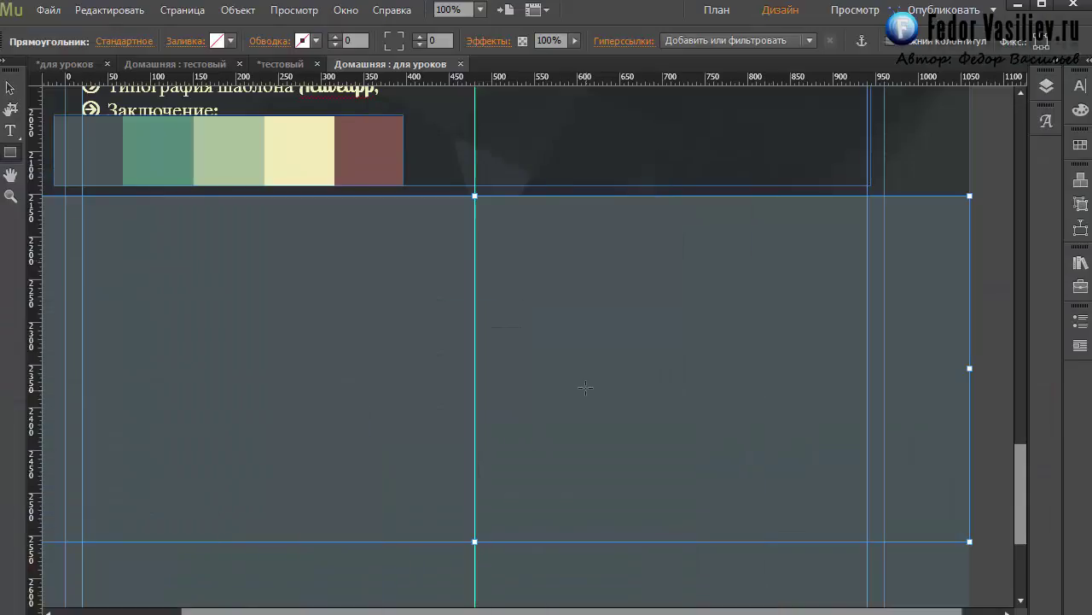
- Fill the new full-width rectangle with the light green ACC29B sampled from the palette image
{"action": "left_click", "coordinate": [10, 88]}
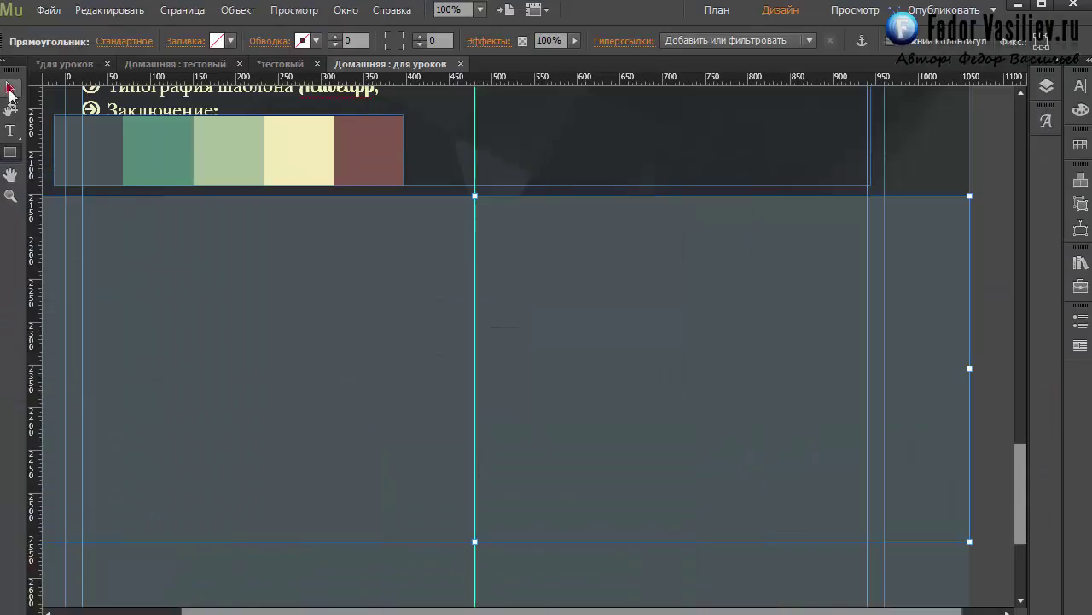
{"action": "left_click", "coordinate": [208, 326]}
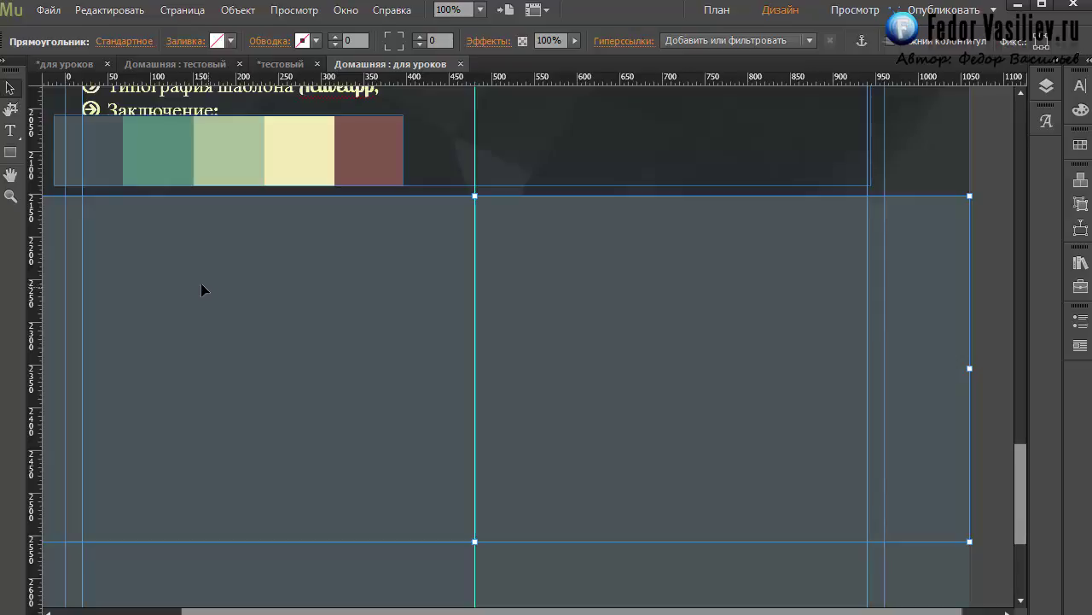
{"action": "left_click", "coordinate": [217, 40]}
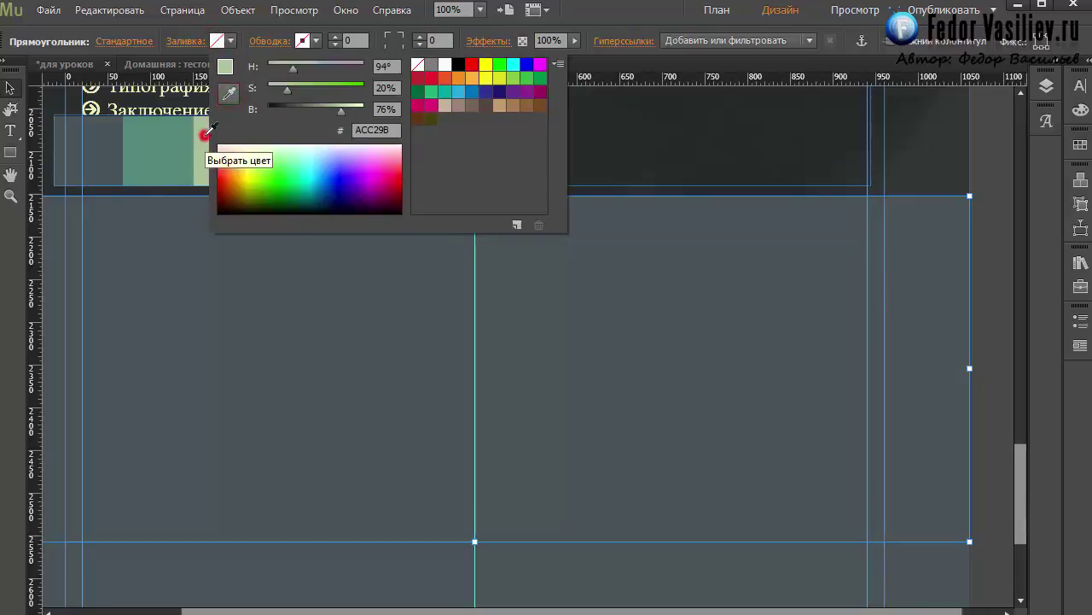
{"action": "left_click", "coordinate": [200, 141]}
{"action": "left_click", "coordinate": [556, 217]}
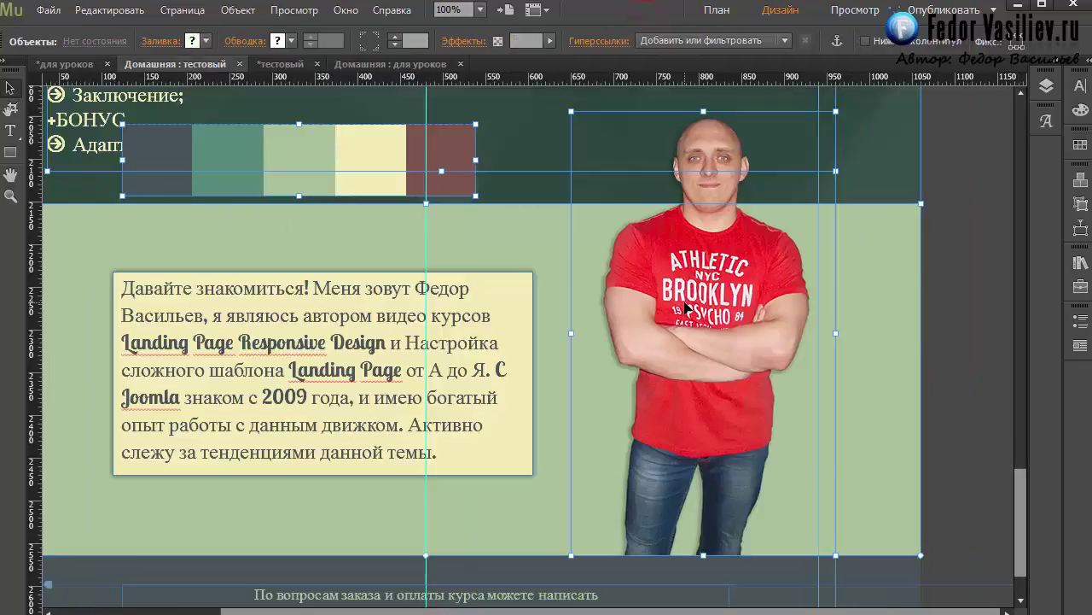
- Copy the photo of the man in the red T-shirt from the finished тестовый page
{"action": "left_click", "coordinate": [684, 300]}
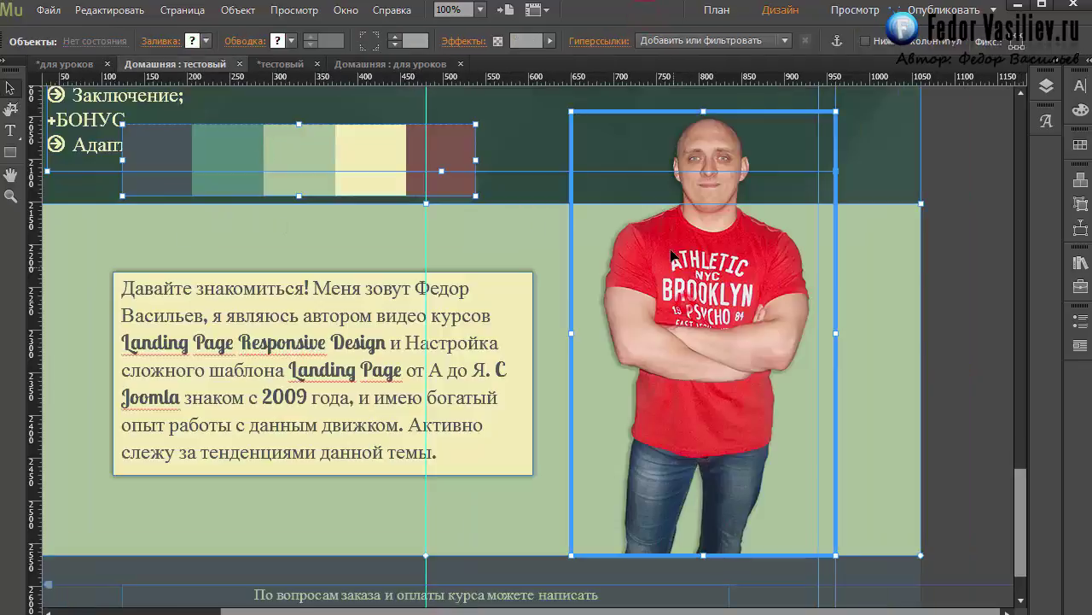
{"action": "left_click", "coordinate": [535, 171]}
{"action": "left_click", "coordinate": [708, 176]}
{"action": "right_click", "coordinate": [711, 179]}
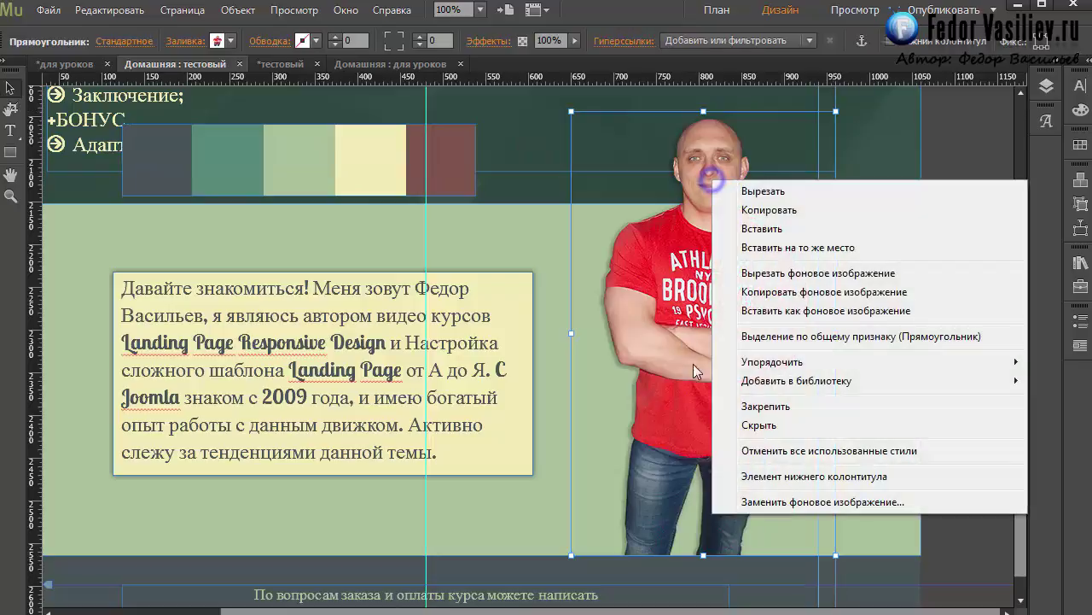
{"action": "left_click", "coordinate": [764, 210]}
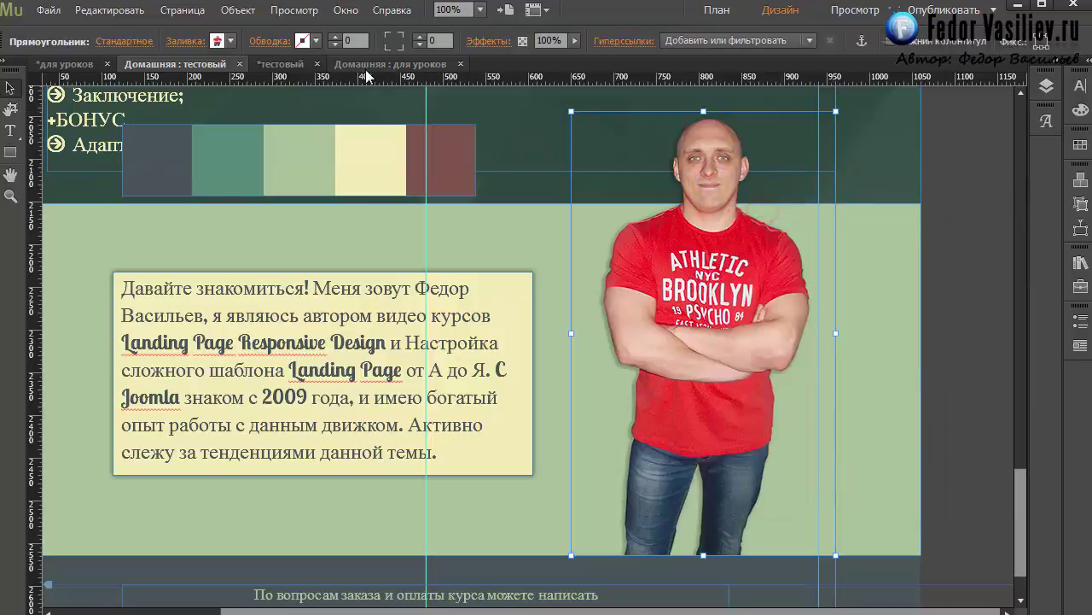
- Paste the man's photo into the для уроков page and place it right of centre, aligned with the green band's bottom edge
{"action": "left_click", "coordinate": [367, 68]}
{"action": "right_click", "coordinate": [576, 336]}
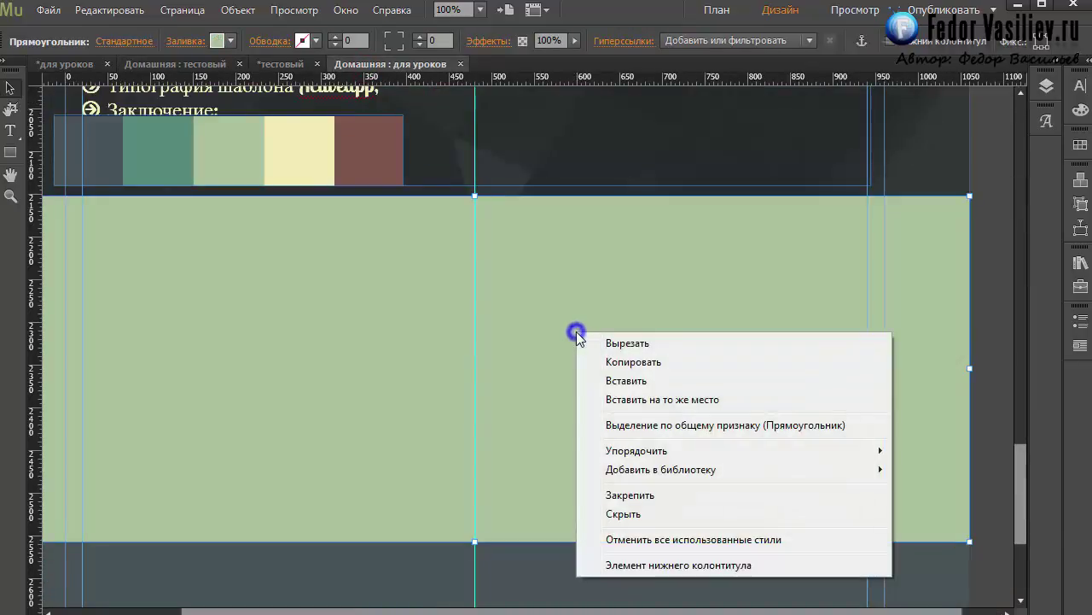
{"action": "left_click", "coordinate": [615, 382]}
{"action": "left_click_drag", "start_coordinate": [554, 391], "coordinate": [735, 376]}
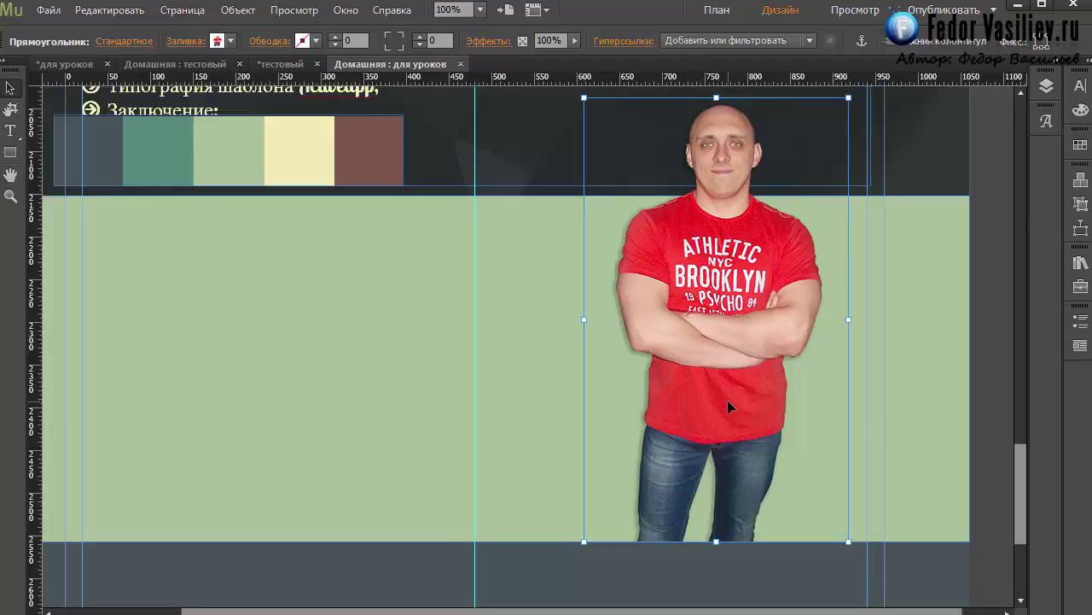
{"action": "left_click_drag", "start_coordinate": [712, 388], "coordinate": [727, 382]}
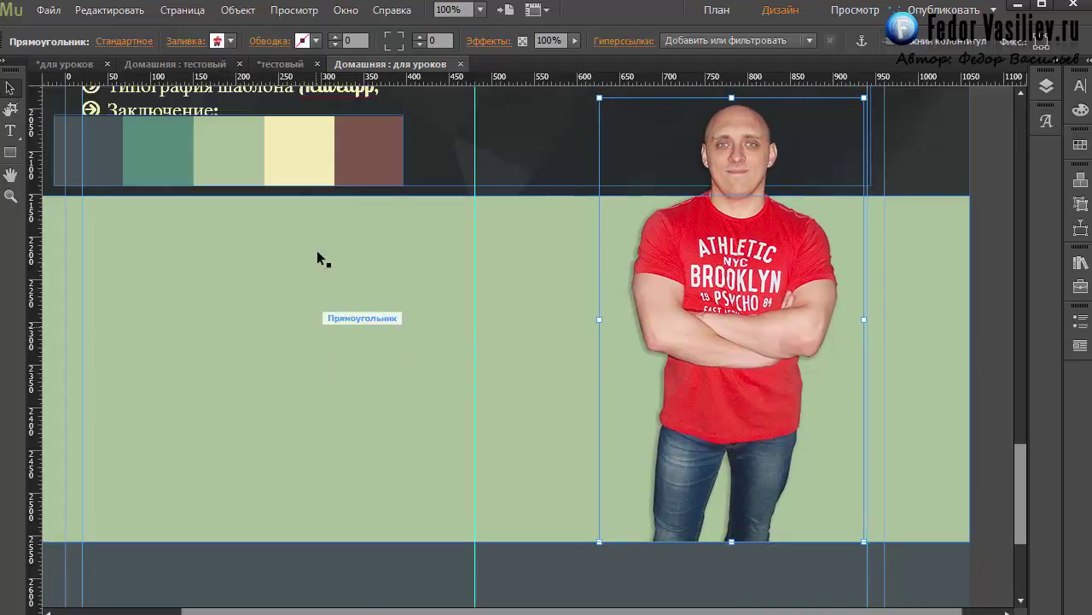
- Copy the entire author introduction text from the cream text frame on the тестовый page
{"action": "key", "text": "ctrl+Tab"}
{"action": "left_click", "coordinate": [124, 290]}
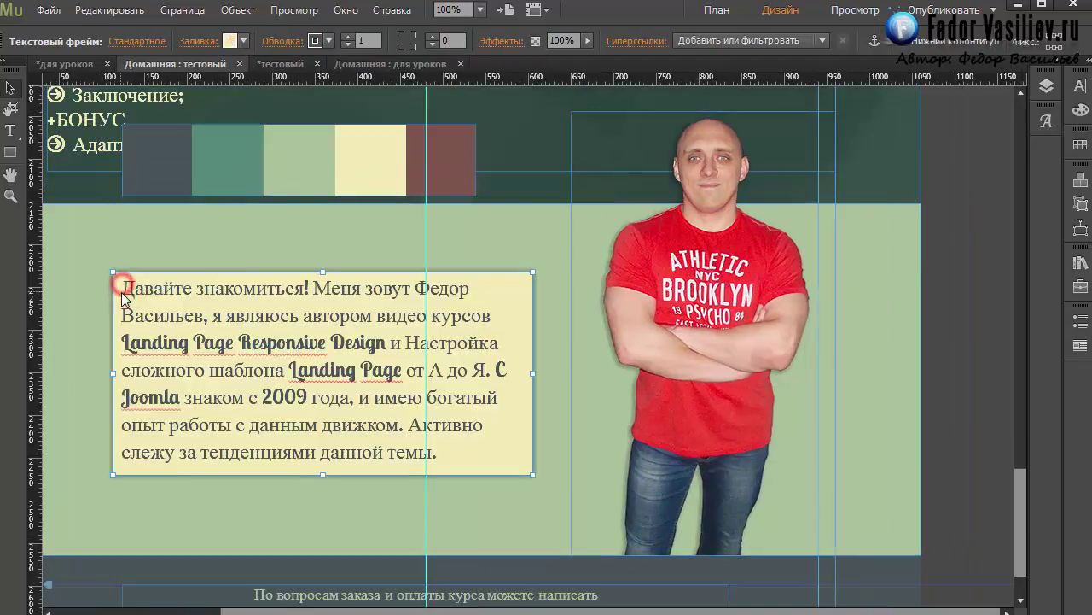
{"action": "left_click", "coordinate": [122, 289]}
{"action": "left_click_drag", "start_coordinate": [122, 288], "coordinate": [435, 452]}
{"action": "key", "text": "ctrl+c"}
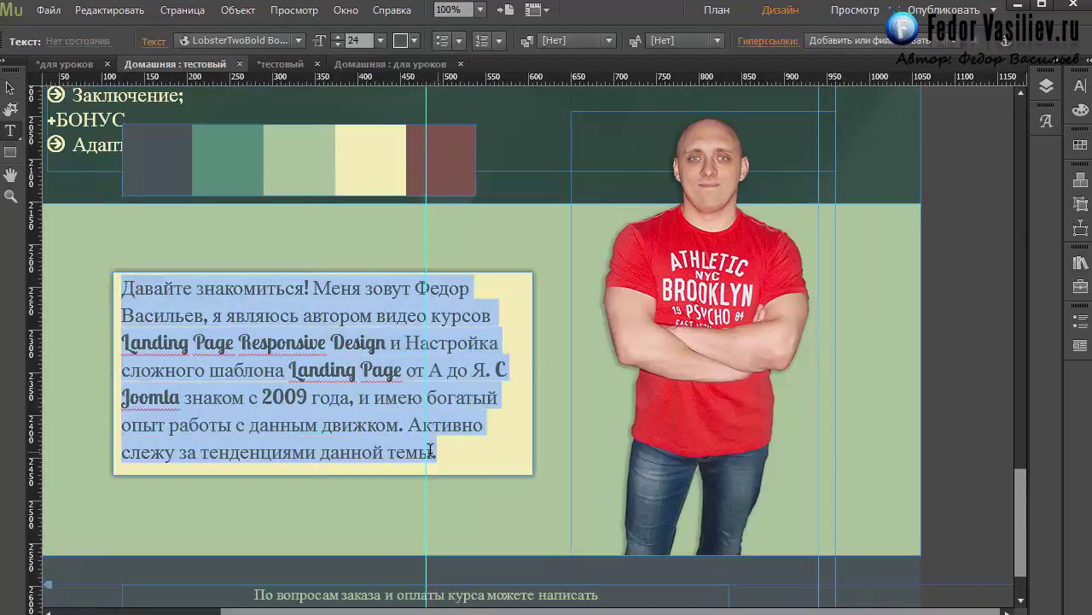
- Draw a text frame about 435 px wide in the green band on the для уроков page and paste the copied introduction text into it
{"action": "right_click", "coordinate": [432, 455]}
{"action": "left_click", "coordinate": [476, 507]}
{"action": "key", "text": "ctrl+Tab"}
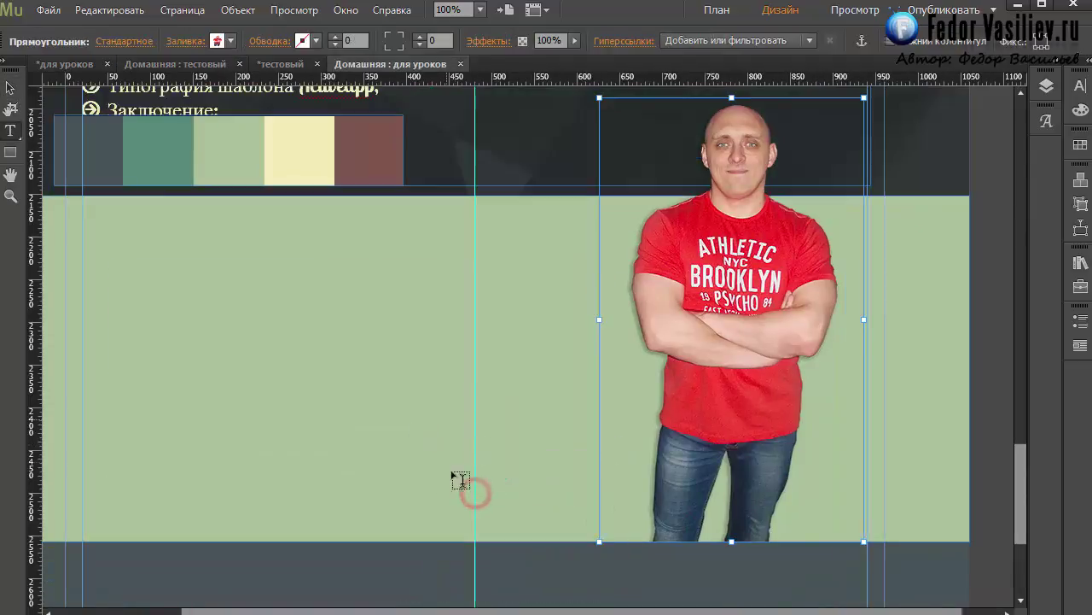
{"action": "left_click", "coordinate": [10, 130]}
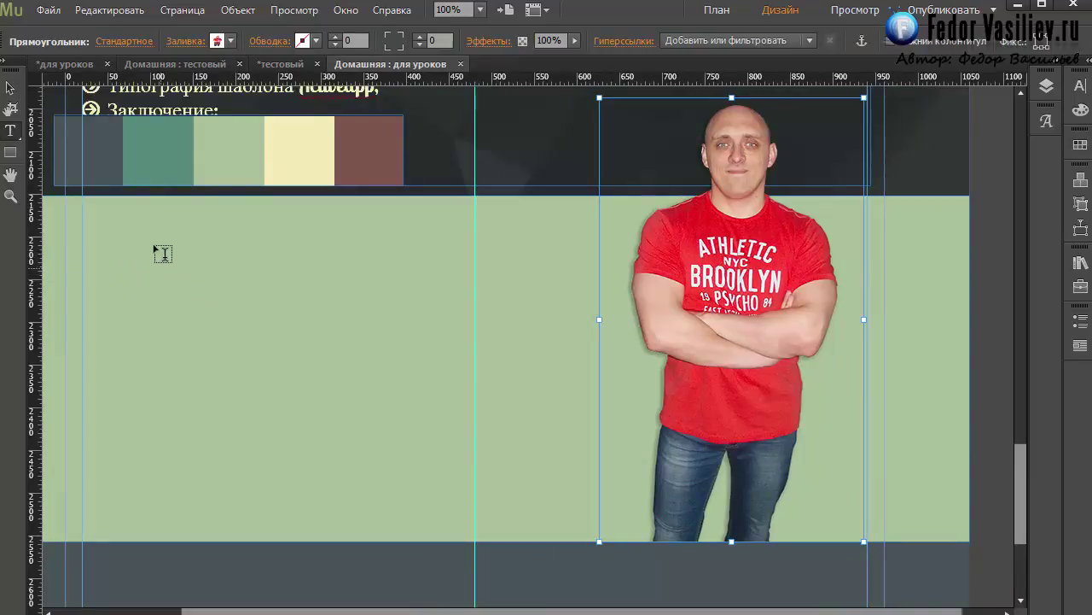
{"action": "left_click_drag", "start_coordinate": [106, 217], "coordinate": [476, 455]}
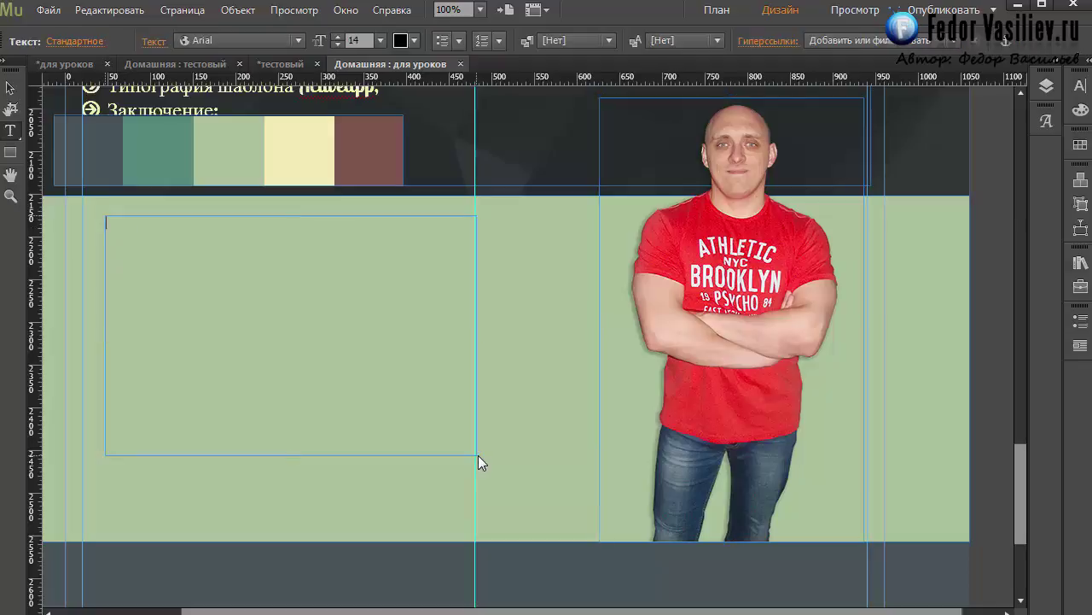
{"action": "key", "text": "ctrl+v"}
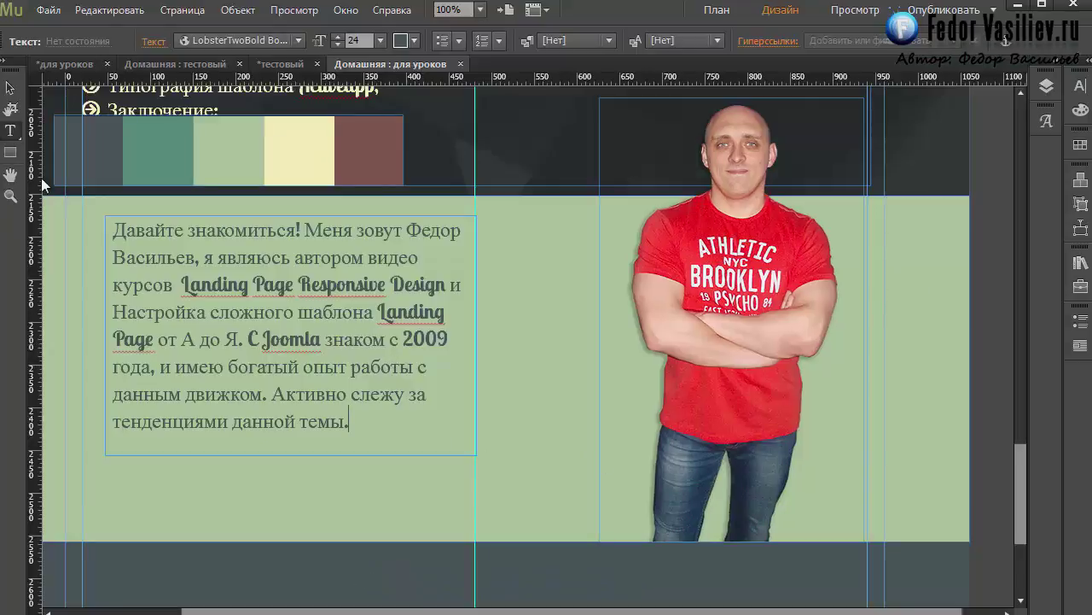
- Shorten the introduction text frame to its minimum height of 271 px and move it slightly down and toward the photo
{"action": "left_click", "coordinate": [10, 90]}
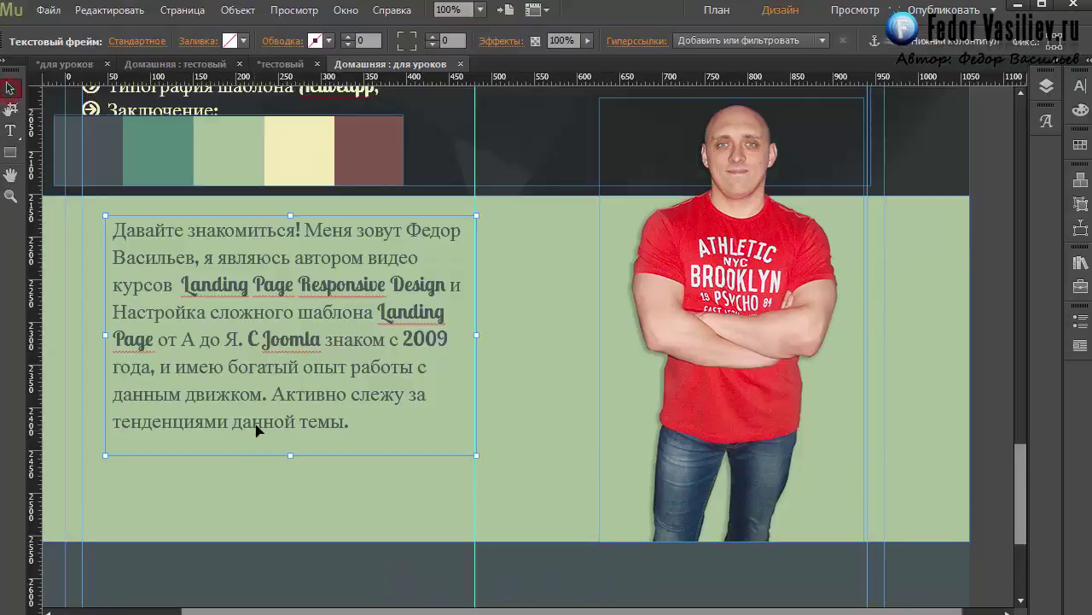
{"action": "left_click_drag", "start_coordinate": [291, 455], "coordinate": [291, 450]}
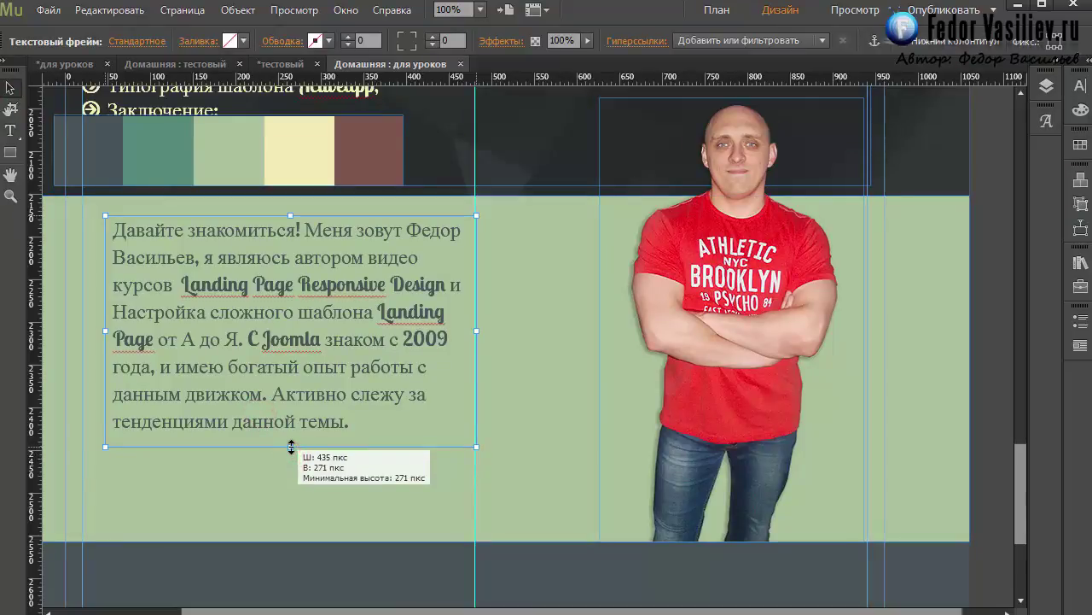
{"action": "left_click_drag", "start_coordinate": [254, 314], "coordinate": [314, 342]}
- Move the palette image behind the man's photo and fill the introduction text frame with the cream colour sampled from it
{"action": "left_click_drag", "start_coordinate": [162, 141], "coordinate": [685, 140]}
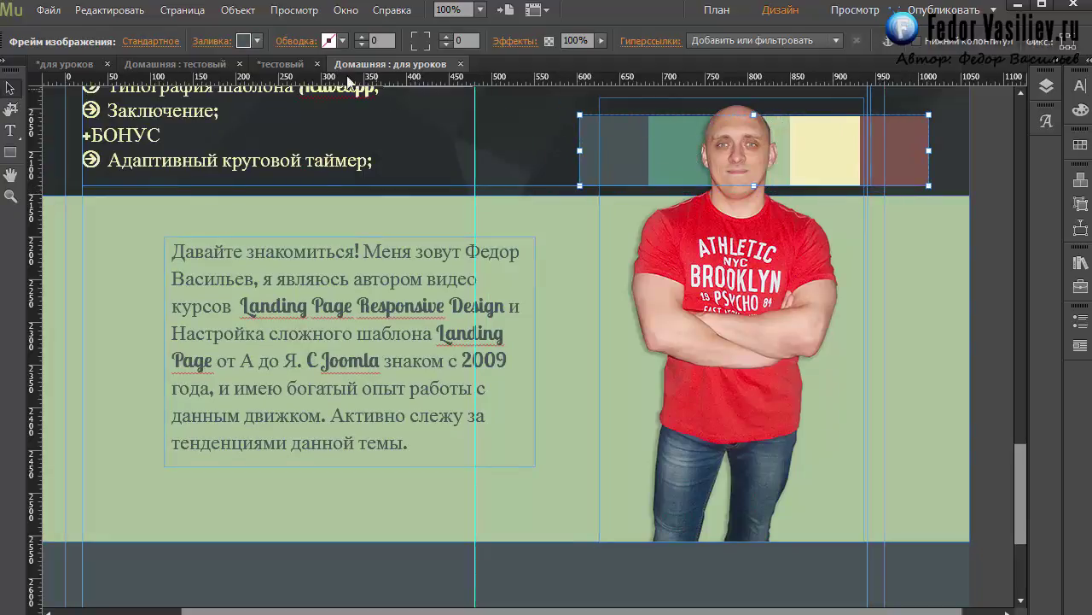
{"action": "left_click", "coordinate": [299, 250]}
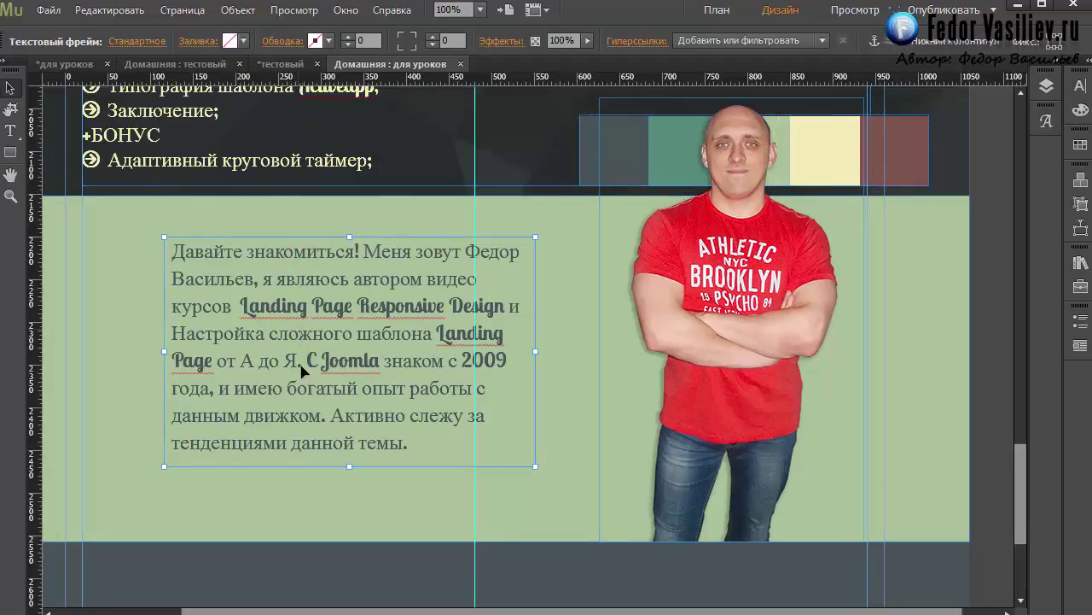
{"action": "left_click", "coordinate": [230, 40]}
{"action": "left_click", "coordinate": [241, 92]}
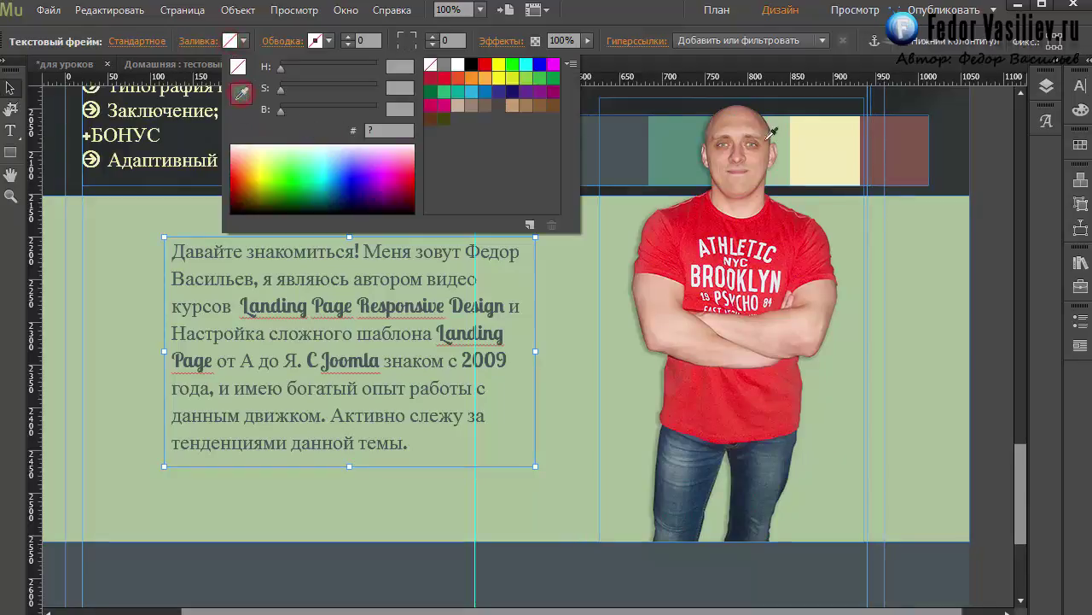
{"action": "left_click", "coordinate": [821, 142]}
{"action": "left_click", "coordinate": [309, 353]}
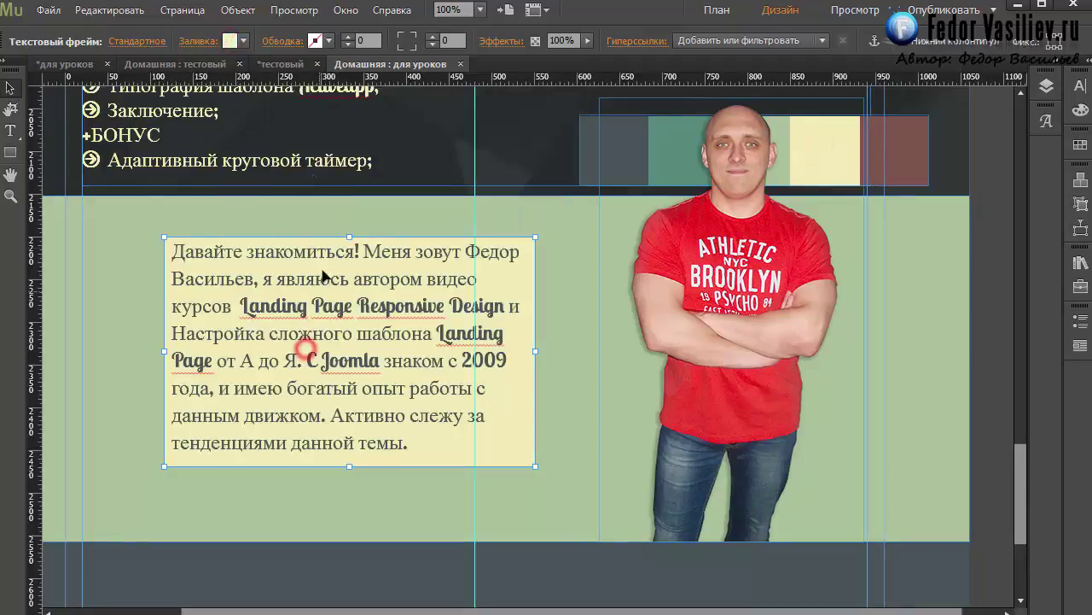
- Give the introduction text frame a 1 px stroke in black lightened to dark grey
{"action": "left_click", "coordinate": [316, 40]}
{"action": "left_click", "coordinate": [556, 64]}
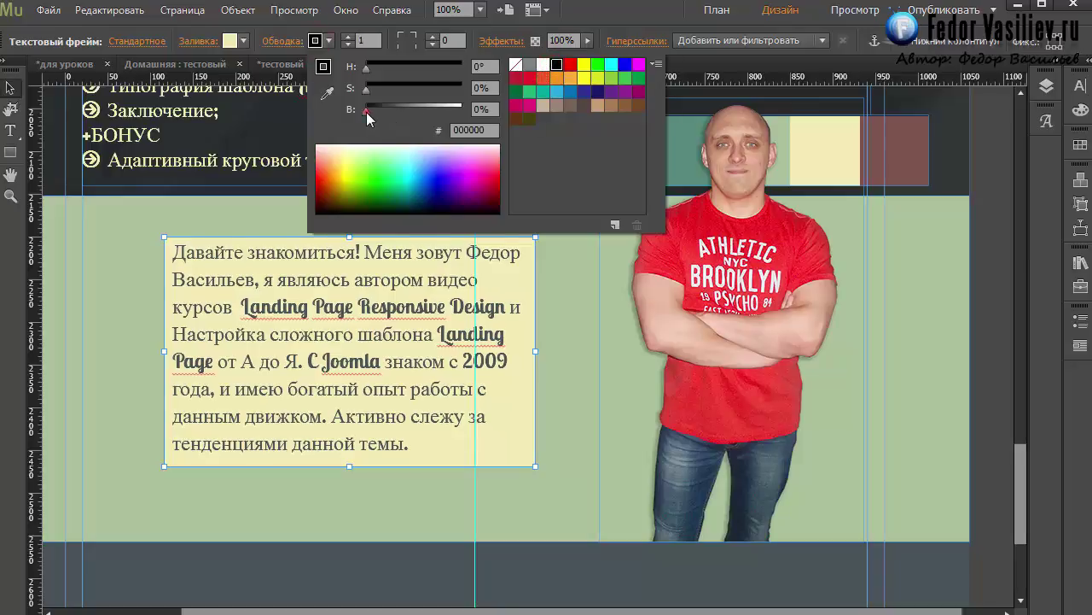
{"action": "left_click_drag", "start_coordinate": [366, 112], "coordinate": [396, 109]}
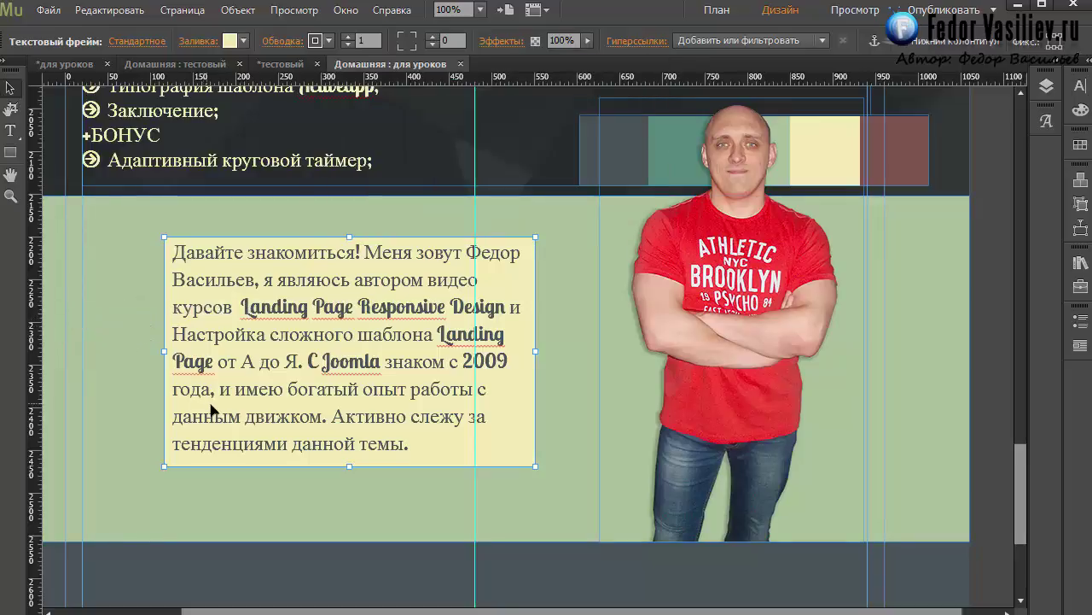
- Preview the page in the browser to examine the outlined introduction frame, and return to Adobe Muse
{"action": "left_click", "coordinate": [49, 10]}
{"action": "left_click", "coordinate": [89, 302]}
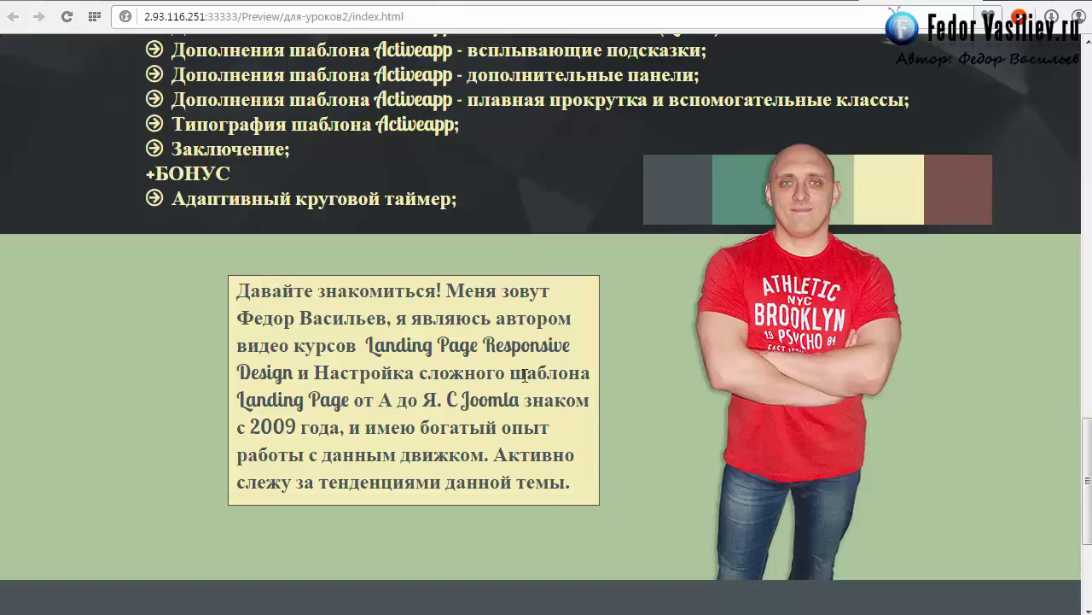
{"action": "key", "text": "alt+Tab"}
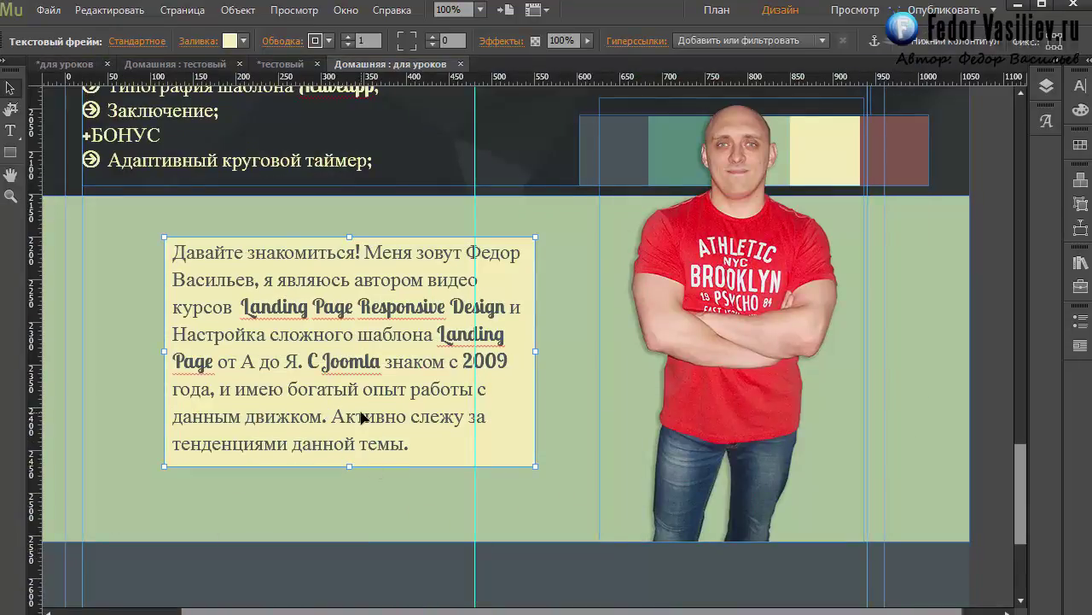
- Check the left and right text margin settings of the introduction frame
{"action": "left_click", "coordinate": [1088, 61]}
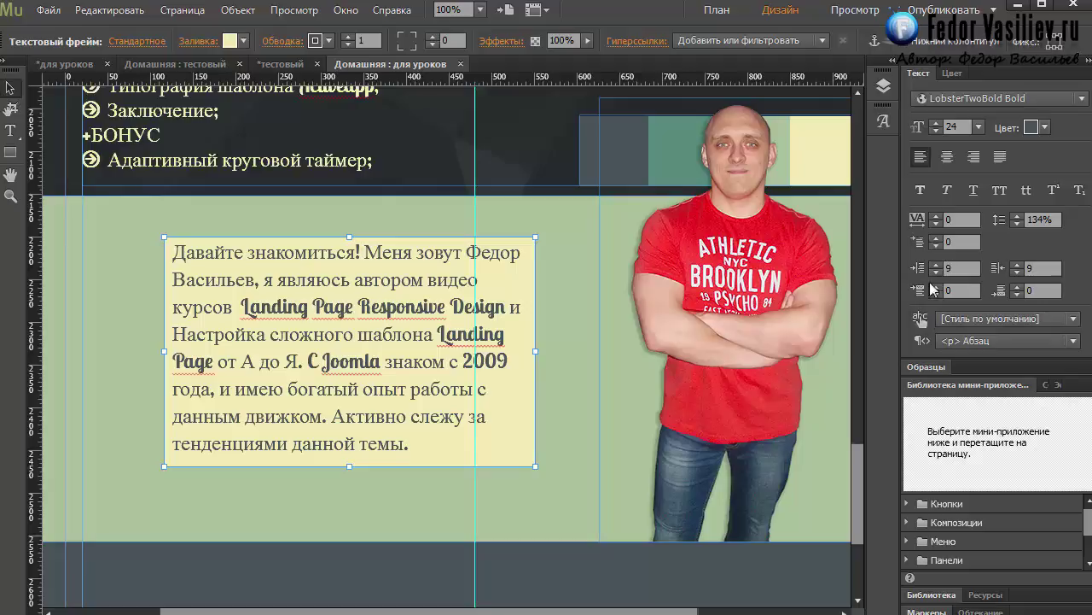
{"action": "double_click", "coordinate": [958, 266]}
{"action": "double_click", "coordinate": [1032, 268]}
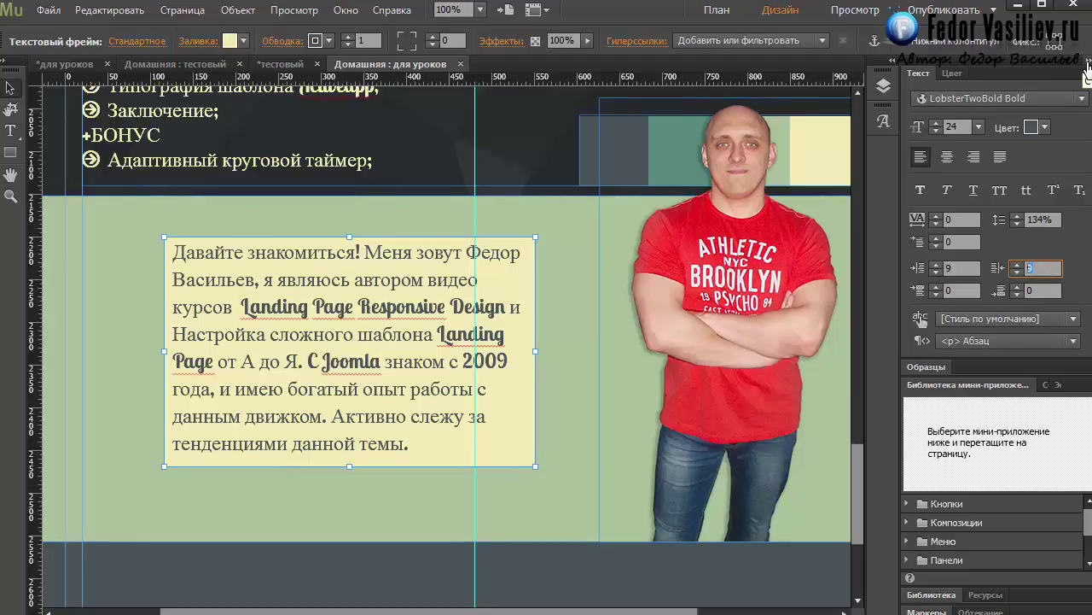
{"action": "left_click", "coordinate": [1088, 63]}
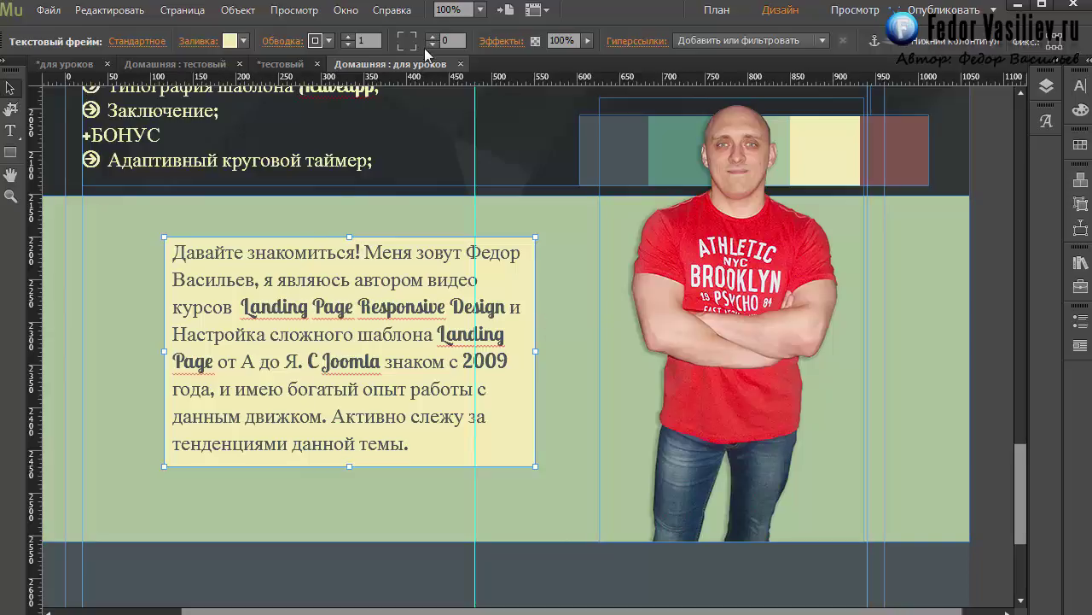
- Turn on a drop shadow for the introduction text frame
{"action": "left_click", "coordinate": [500, 41]}
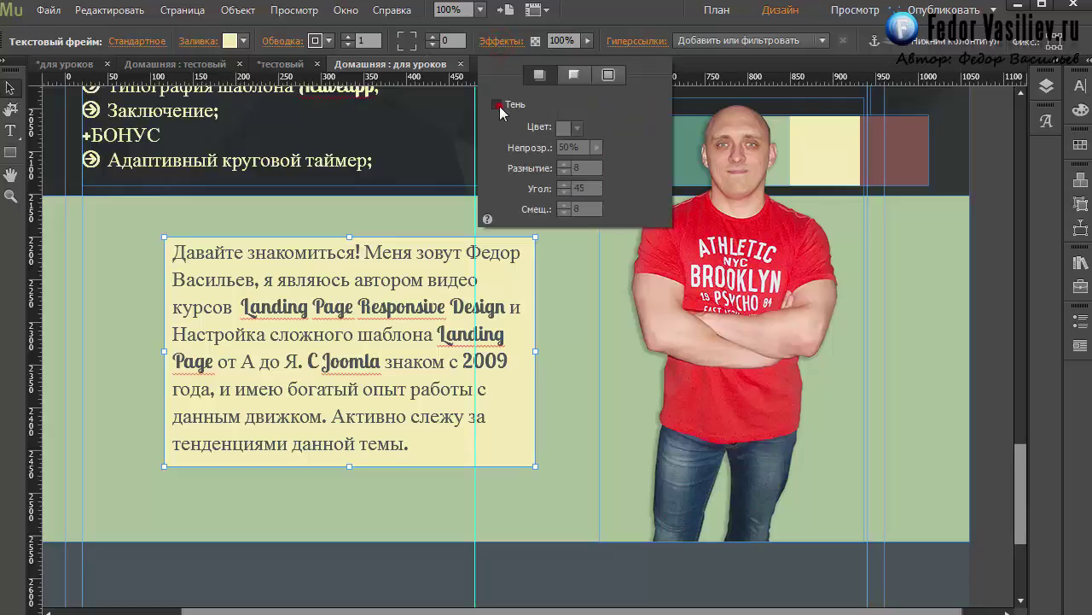
{"action": "left_click", "coordinate": [498, 104]}
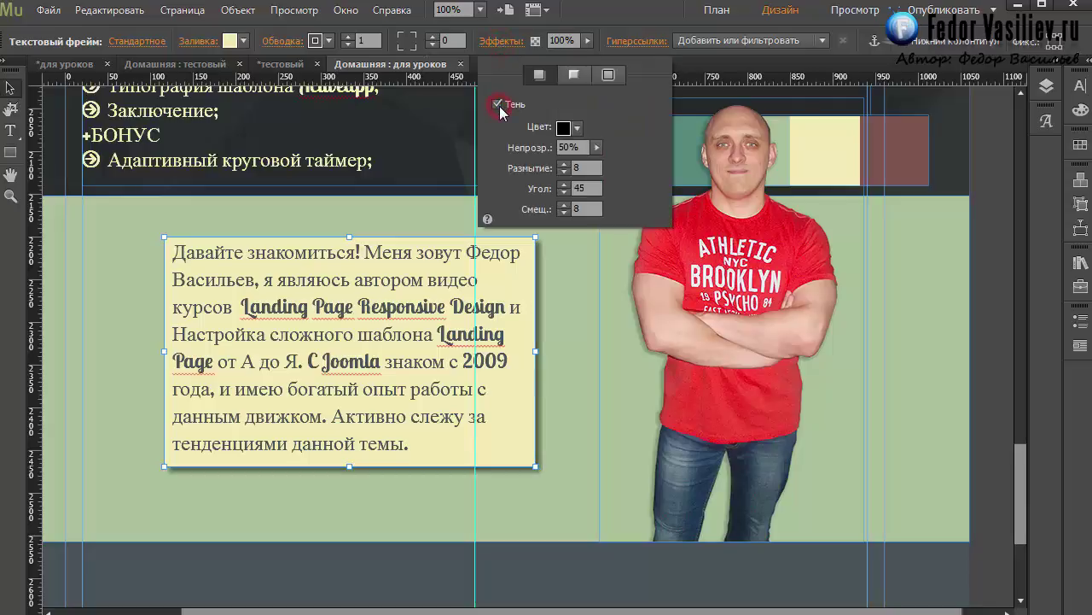
{"action": "left_click", "coordinate": [583, 248]}
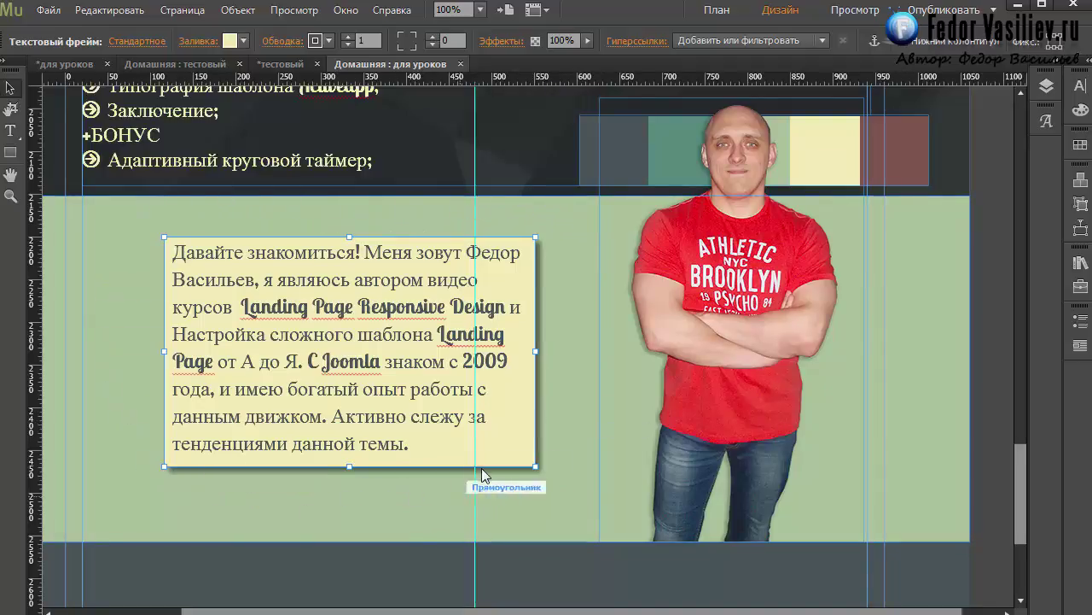
{"action": "key", "text": "ctrl+alt+e"}
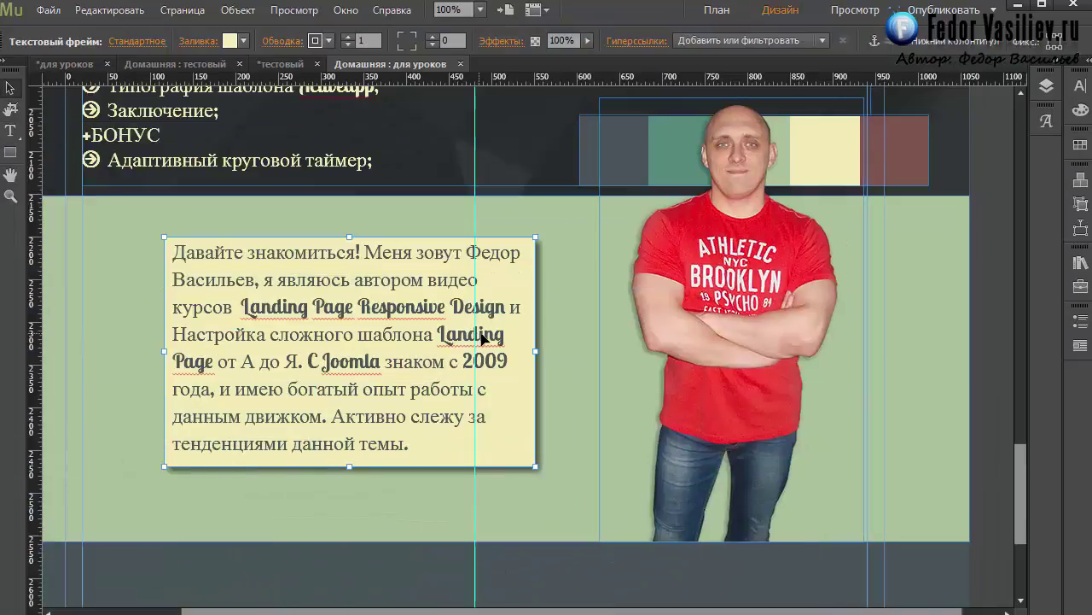
- Set the introduction frame's shadow to offset 0, angle 68 and blur 10
{"action": "left_click", "coordinate": [499, 40]}
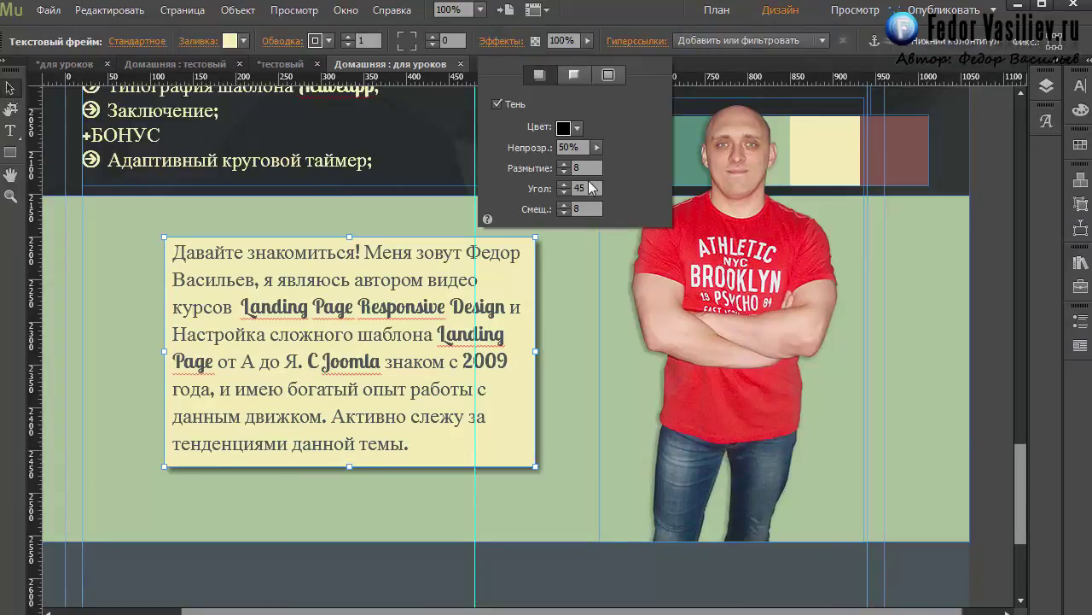
{"action": "left_click_drag", "start_coordinate": [564, 213], "coordinate": [565, 213]}
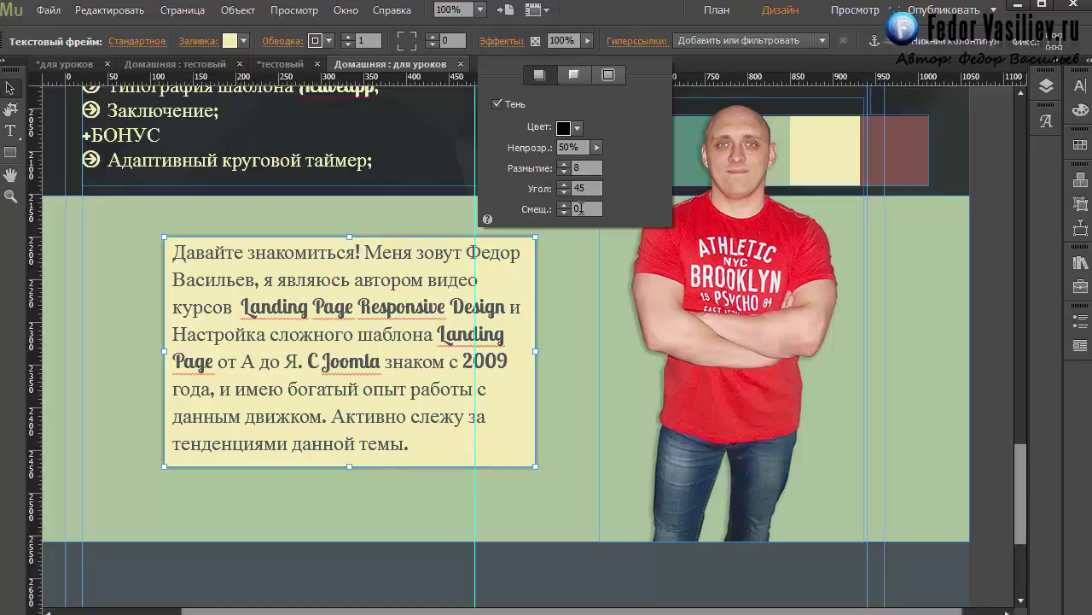
{"action": "left_click_drag", "start_coordinate": [564, 186], "coordinate": [563, 183]}
{"action": "left_click_drag", "start_coordinate": [564, 165], "coordinate": [564, 173]}
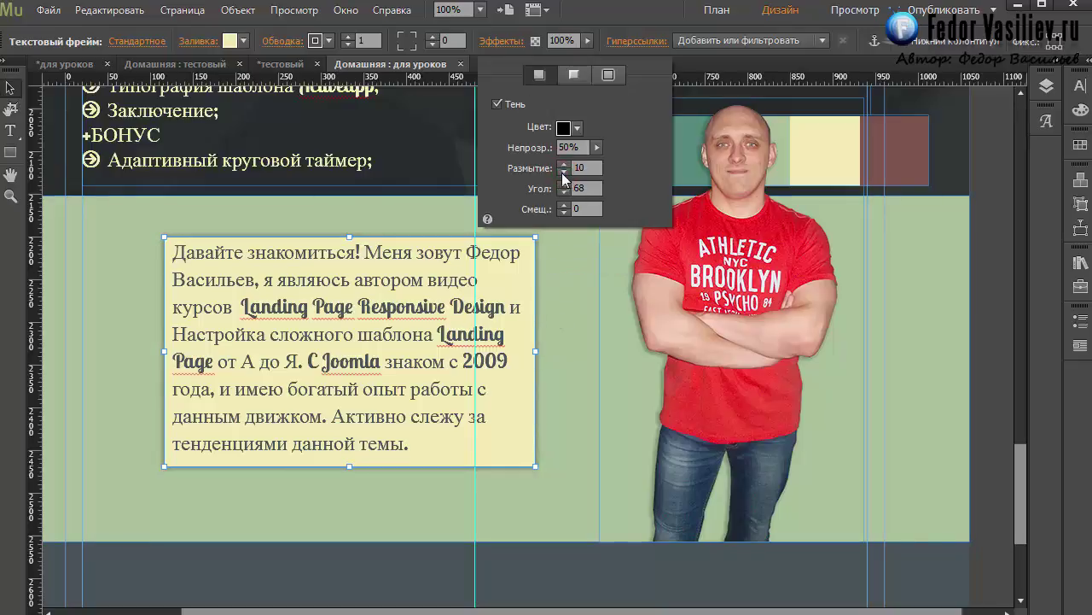
{"action": "left_click", "coordinate": [572, 298]}
{"action": "left_click", "coordinate": [349, 217]}
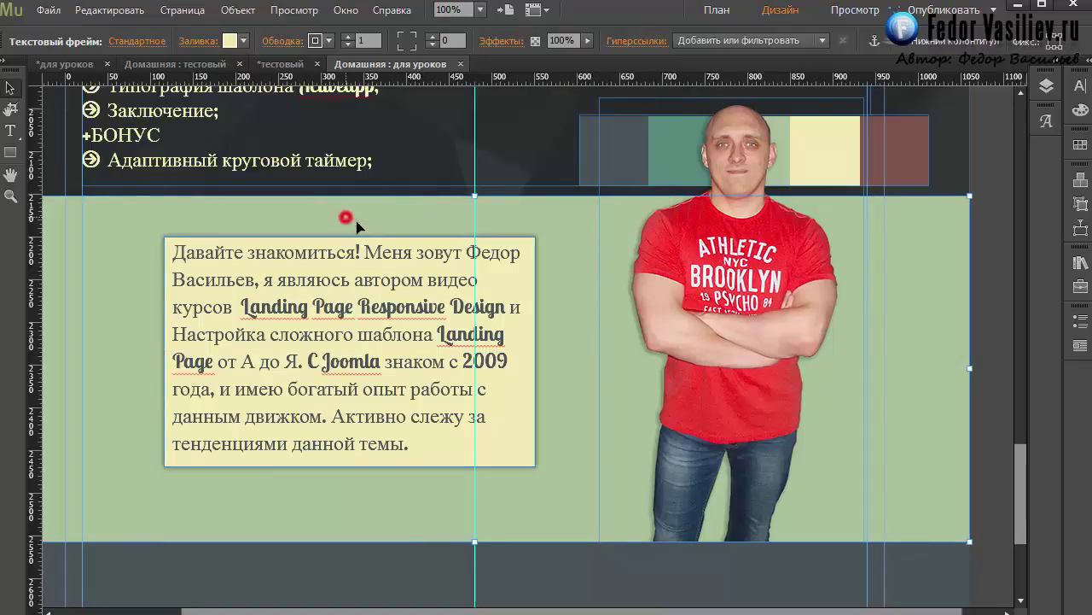
- Preview the для уроков page in the browser and examine the finished author introduction section
{"action": "left_click", "coordinate": [44, 10]}
{"action": "left_click", "coordinate": [116, 299]}
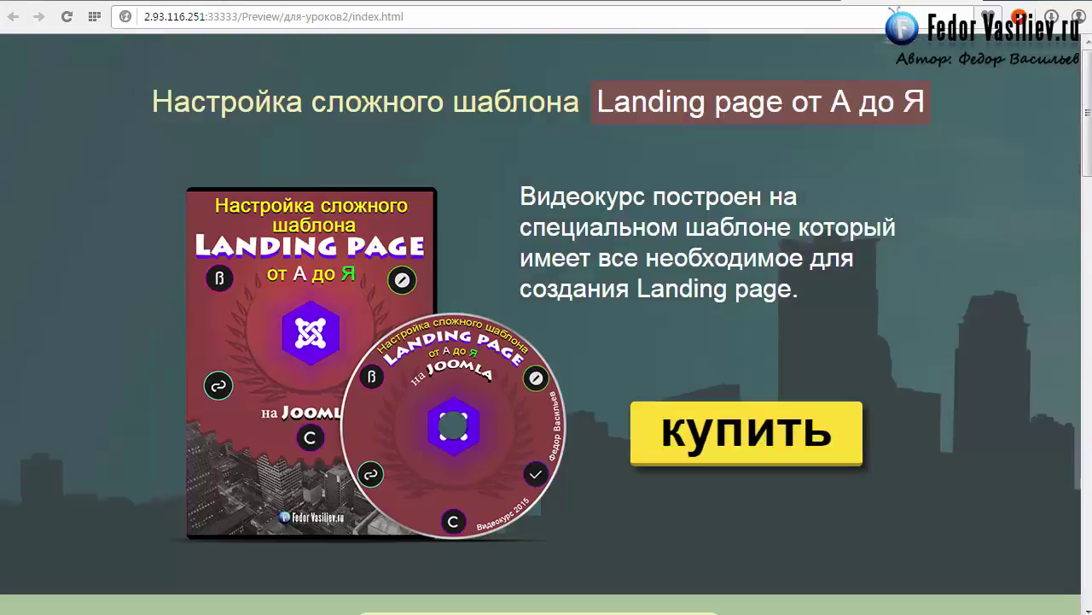
{"action": "left_click_drag", "start_coordinate": [1085, 145], "coordinate": [1090, 483]}
{"action": "scroll", "coordinate": [1090, 483], "scroll_direction": "down", "scroll_amount": 7}
{"action": "scroll", "coordinate": [595, 480], "scroll_direction": "up", "scroll_amount": 3}
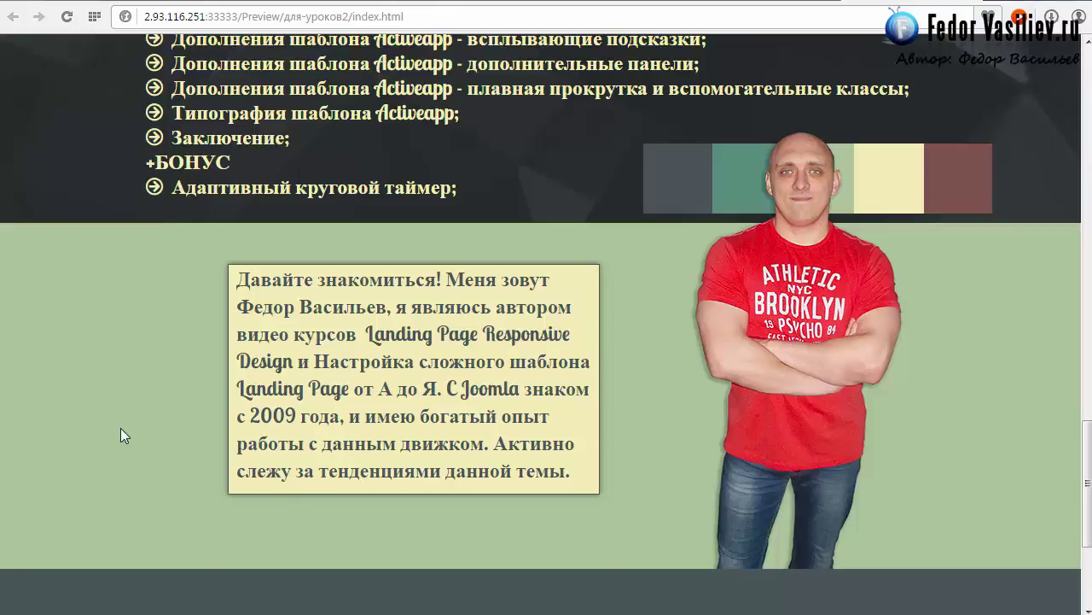
{"action": "scroll", "coordinate": [129, 431], "scroll_direction": "down", "scroll_amount": 2}
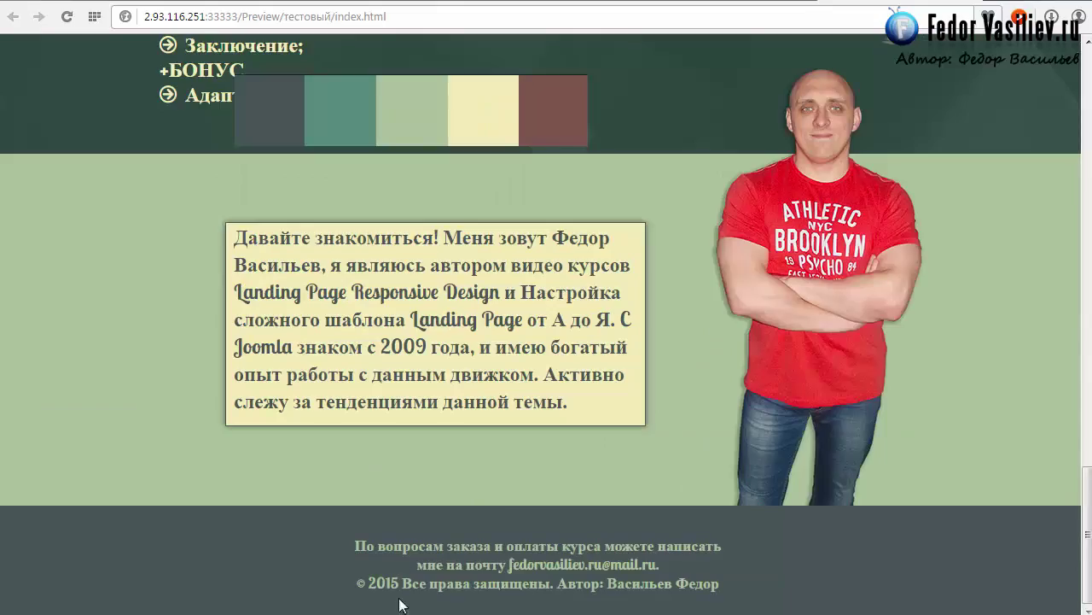
- Examine the тестовый page preview, including the contact and copyright text in its footer
{"action": "left_click_drag", "start_coordinate": [1086, 585], "coordinate": [1088, 306]}
{"action": "left_click_drag", "start_coordinate": [1088, 350], "coordinate": [1086, 583]}
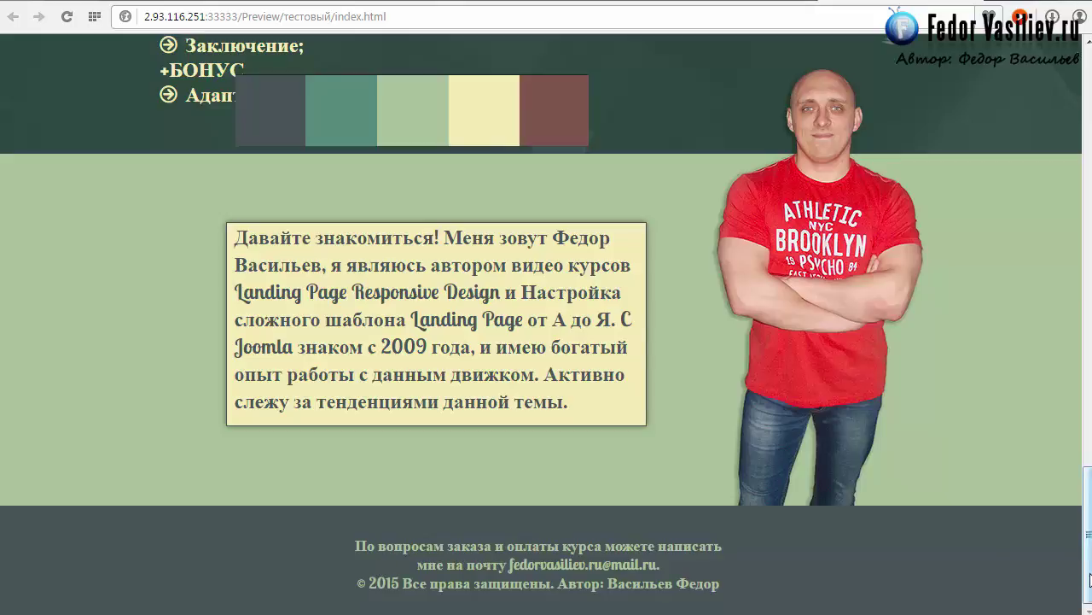
{"action": "left_click_drag", "start_coordinate": [348, 546], "coordinate": [710, 584]}
{"action": "left_click", "coordinate": [711, 583]}
{"action": "left_click_drag", "start_coordinate": [1087, 533], "coordinate": [1080, 566]}
{"action": "scroll", "coordinate": [401, 532], "scroll_direction": "up", "scroll_amount": 15}
{"action": "scroll", "coordinate": [403, 532], "scroll_direction": "up", "scroll_amount": 5}
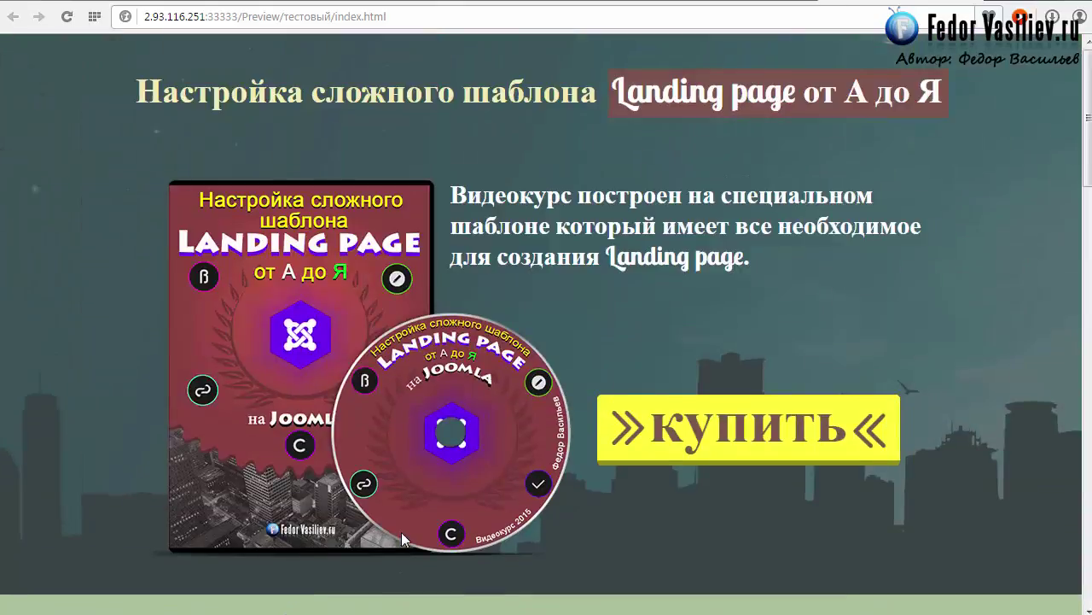